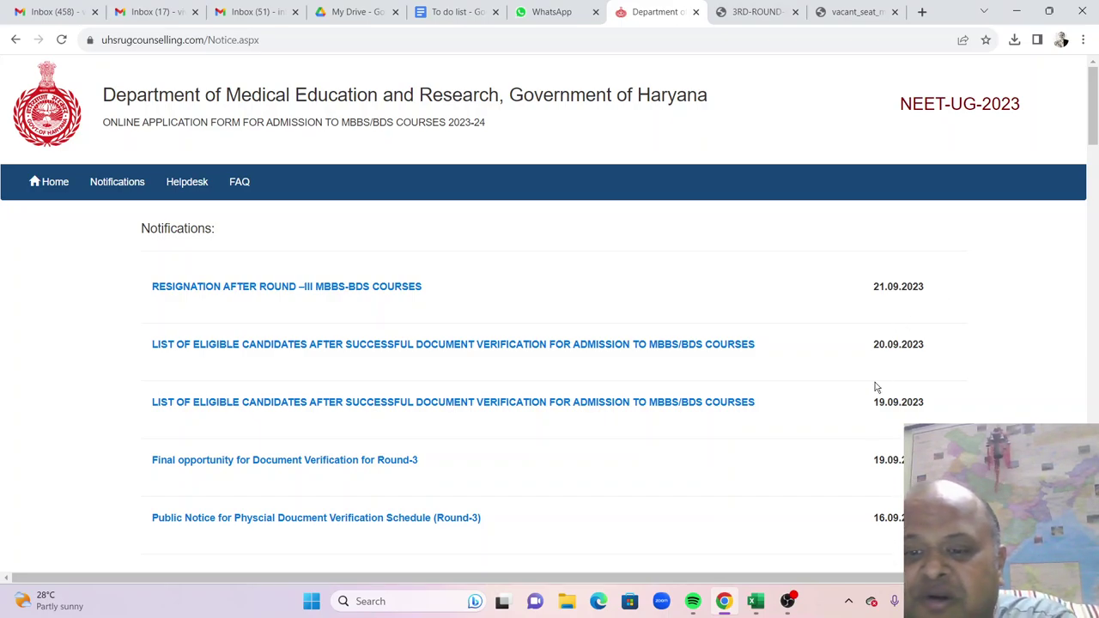
- Switch to the haryana workbook in Excel and view its filtered list of Adesh Medical College M.B.B.S. candidates
click(755, 601)
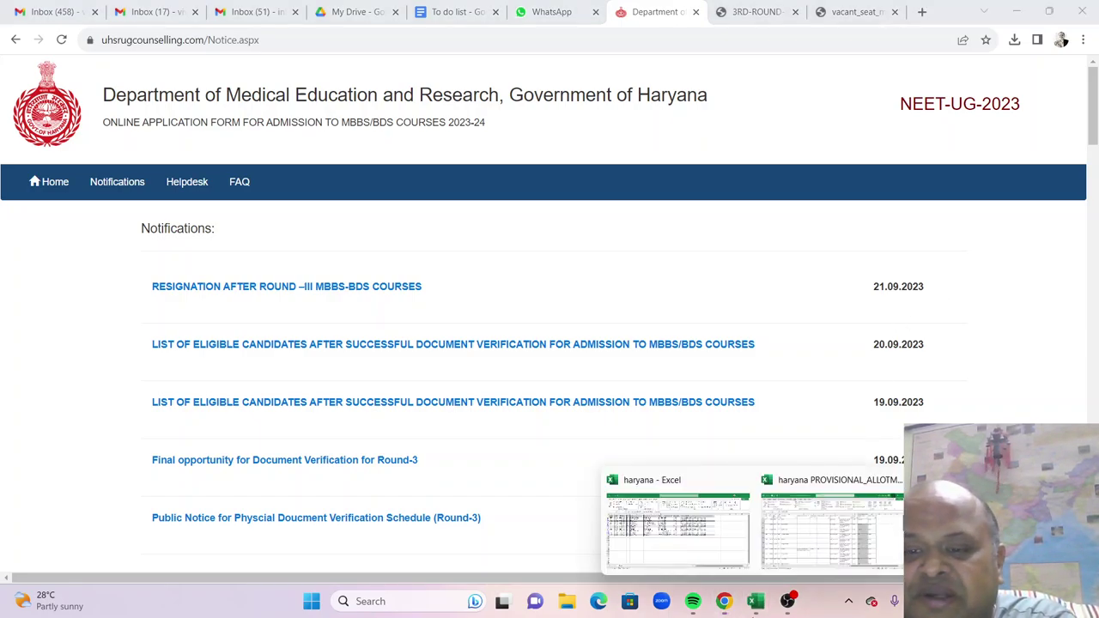
click(672, 532)
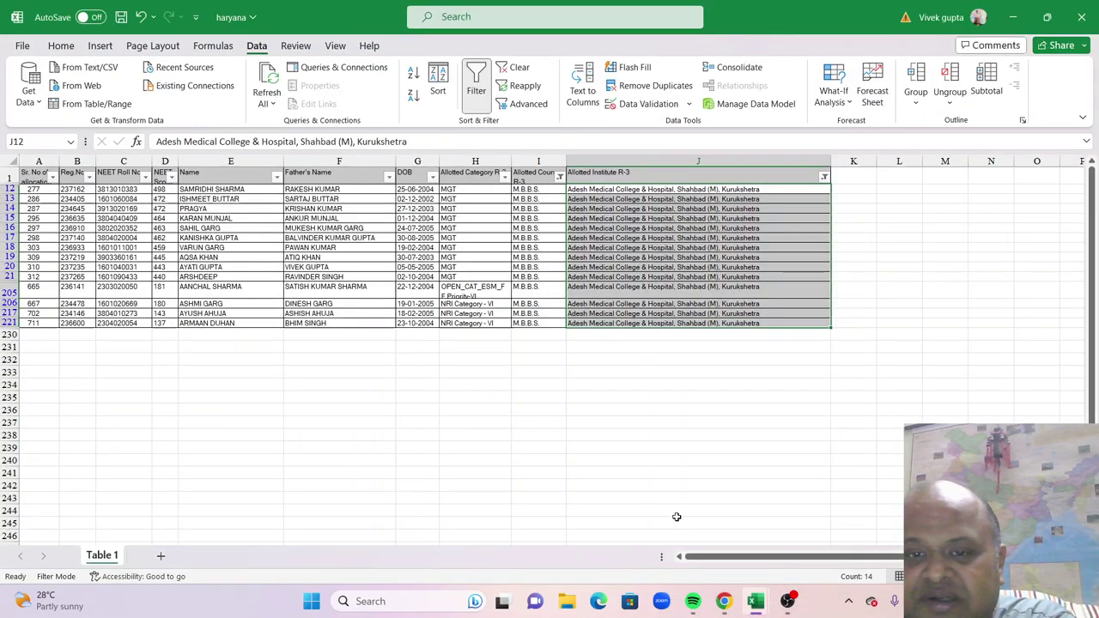
click(430, 313)
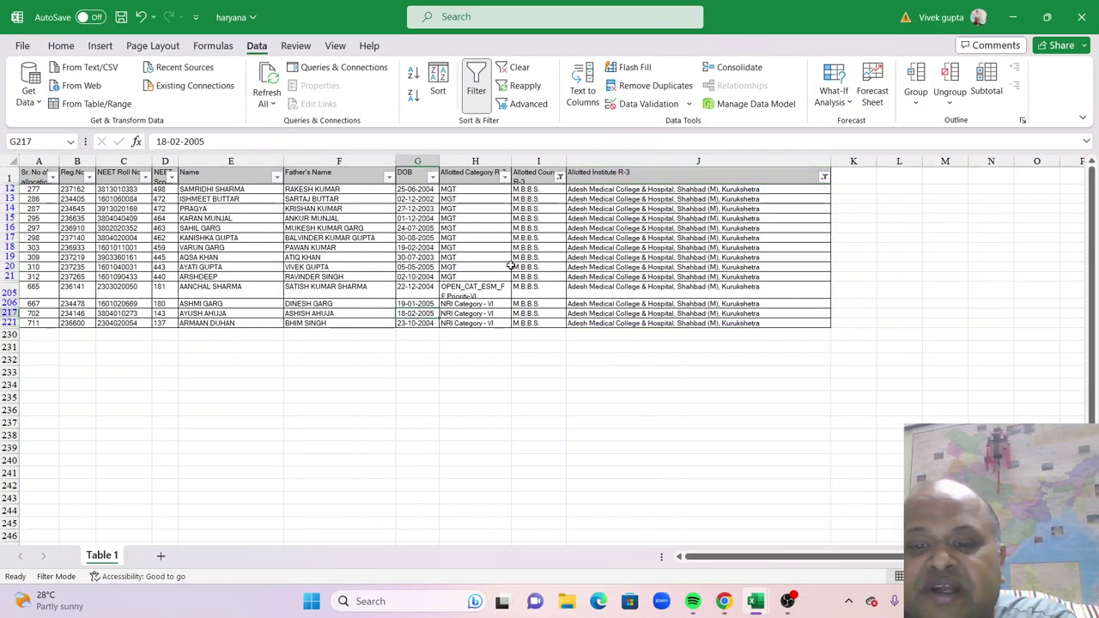
- Switch to Chrome and open the list of eligible candidates dated 20.09.2023 from the counselling notifications
click(724, 601)
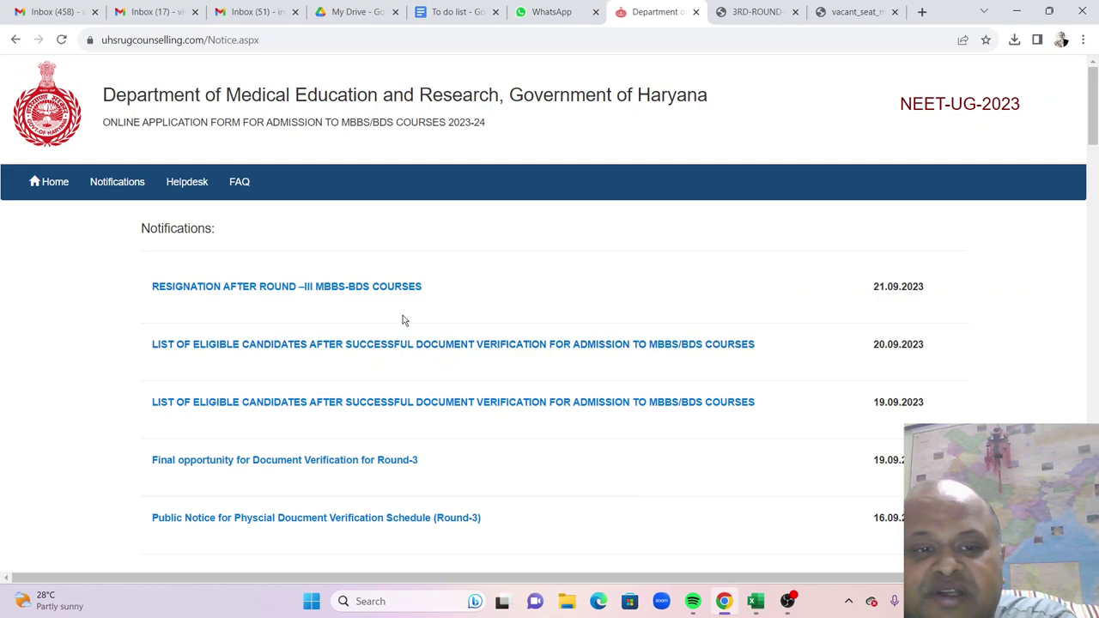
click(418, 343)
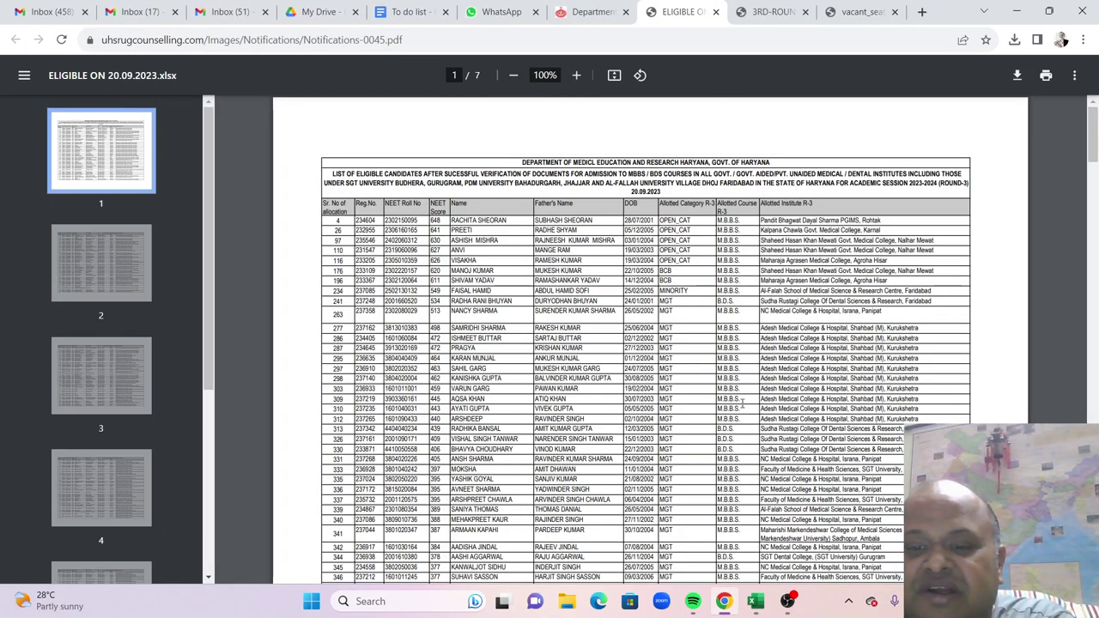
- Return to Excel and view the haryana workbook's Adesh list followed by the haryana PROVISIONAL_ALLOTMENT workbook's filtered list
mouse_move(755, 601)
click(717, 544)
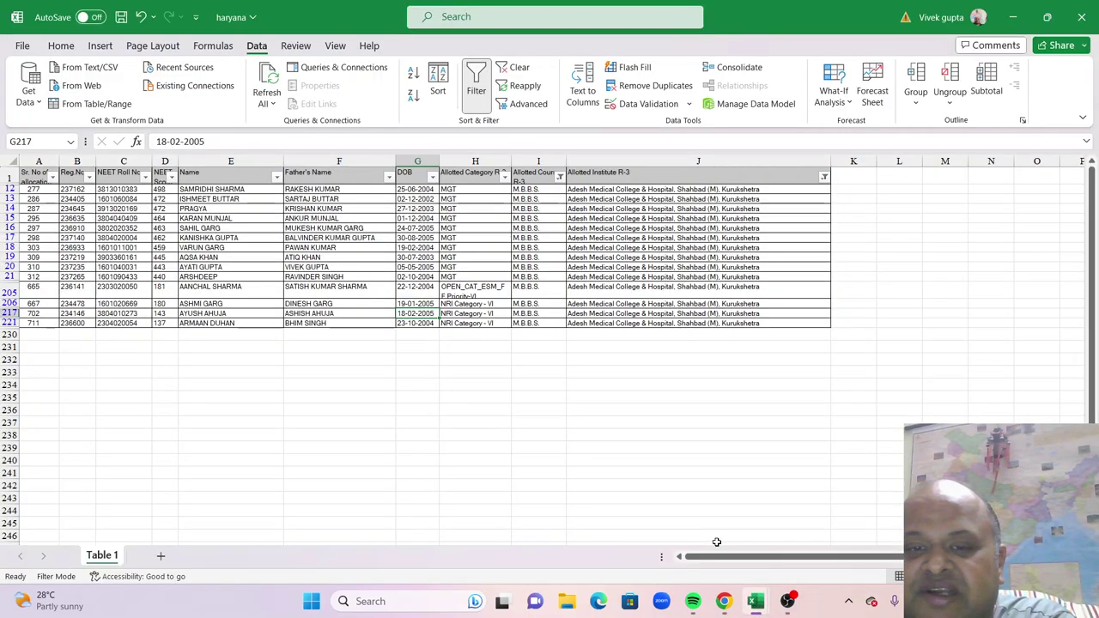
click(682, 388)
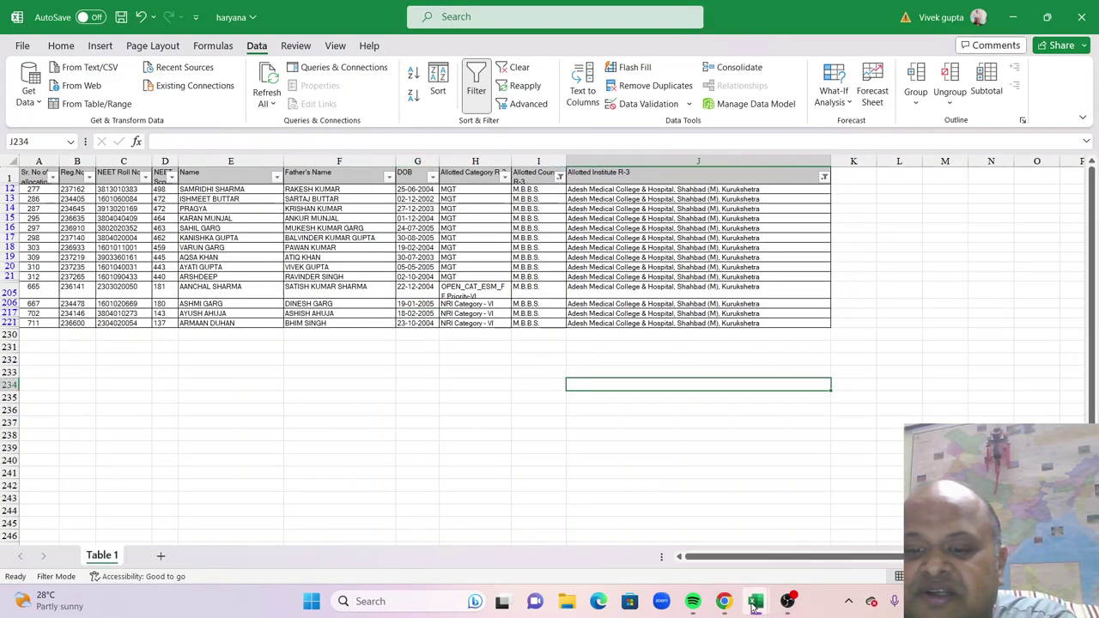
mouse_move(755, 604)
click(802, 524)
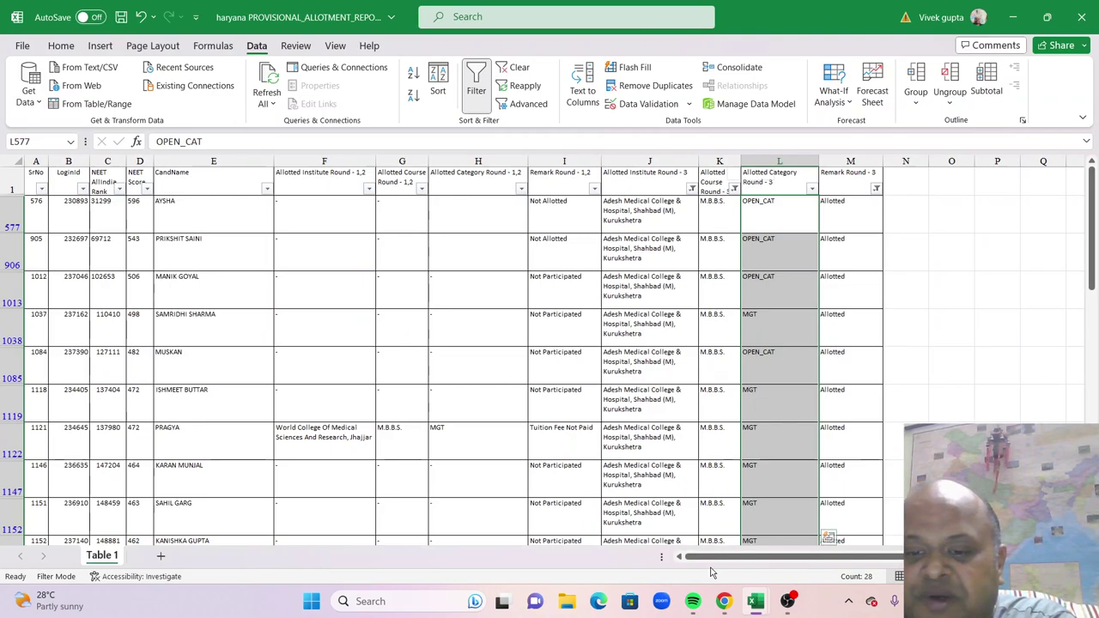
click(758, 528)
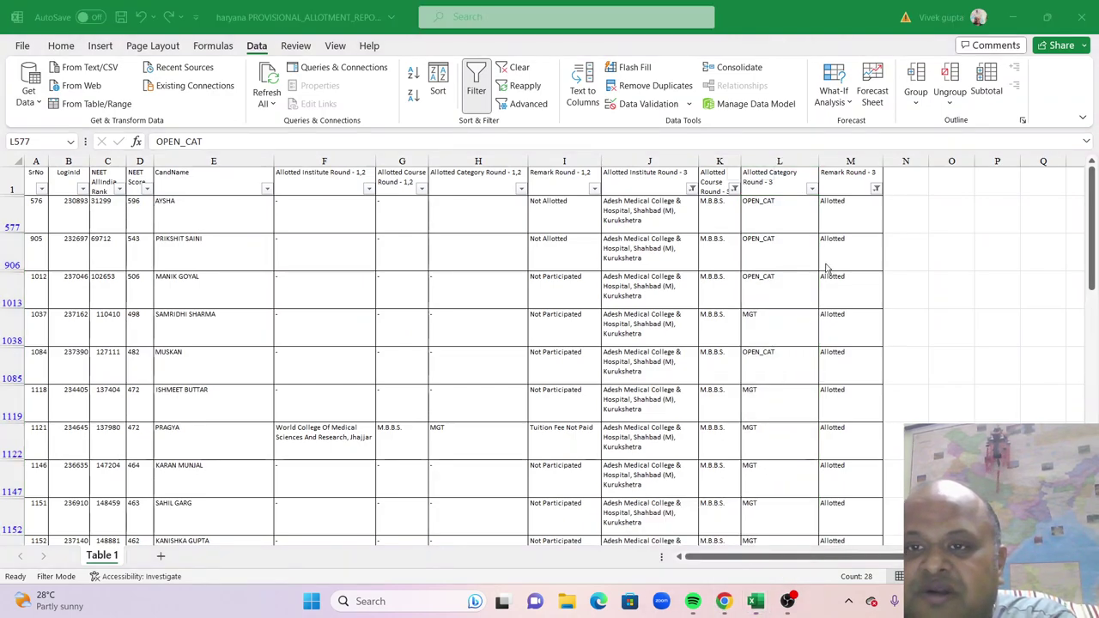
- Switch to Chrome and check the Adesh Medical College total in the third-round MBBS-BDS vacant seat matrix
click(724, 600)
click(858, 12)
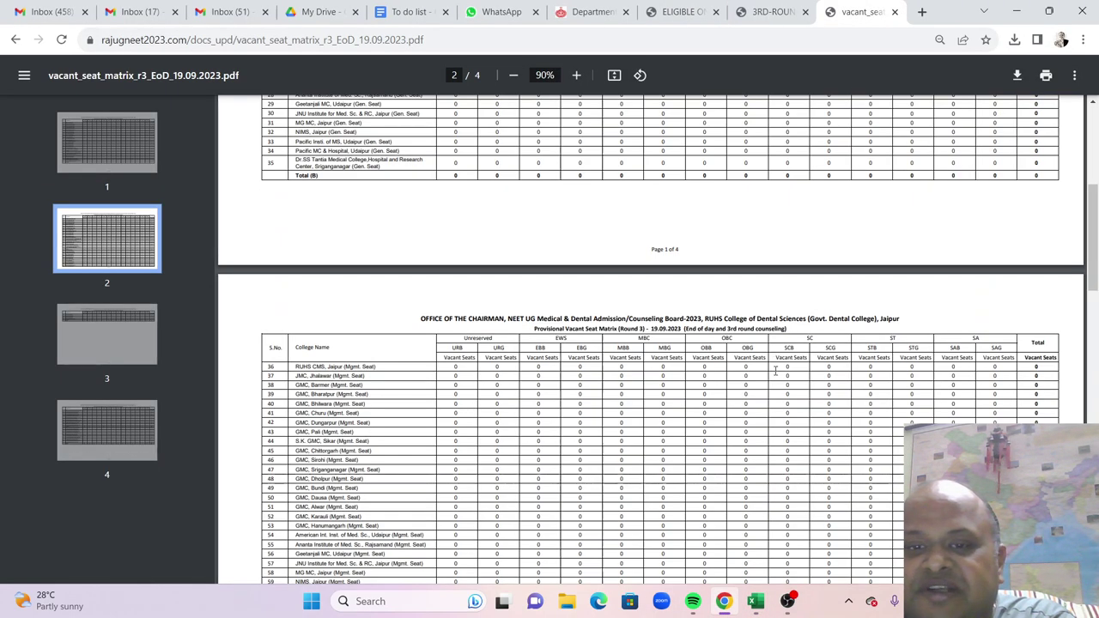
click(747, 12)
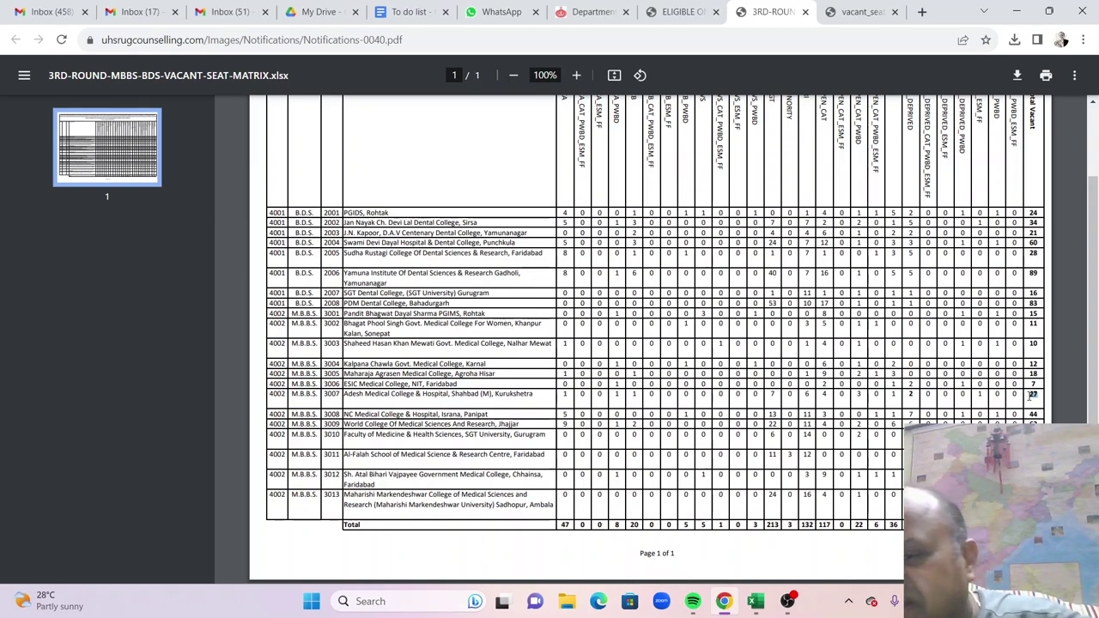
- Switch to the haryana PROVISIONAL_ALLOTMENT workbook in Excel and review the Round 3 candidates allotted to Adesh Medical College
mouse_move(754, 601)
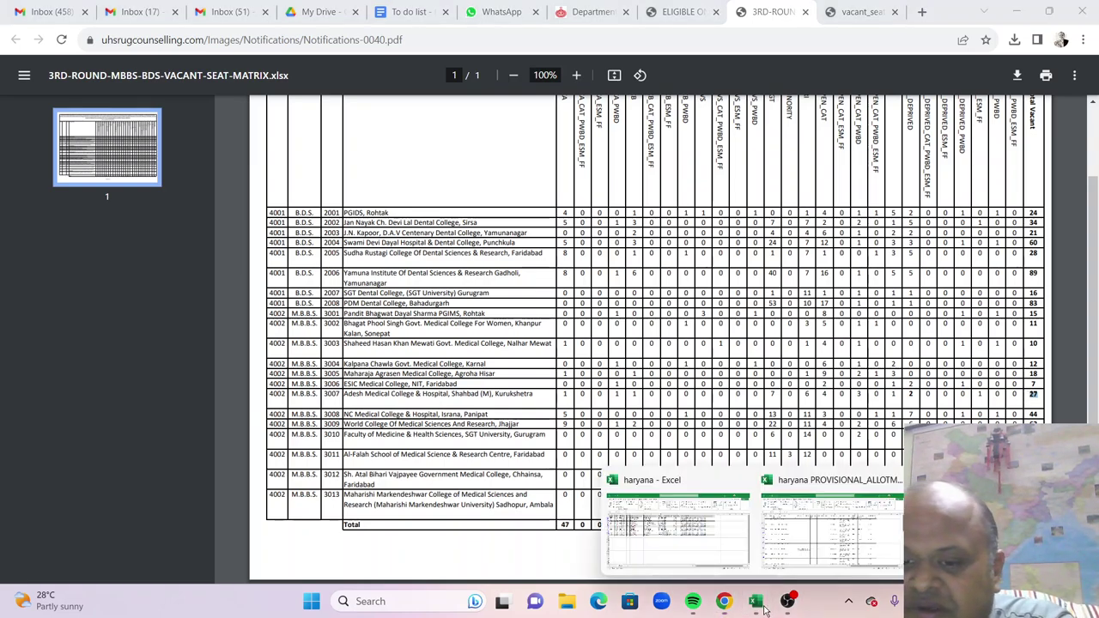
click(825, 549)
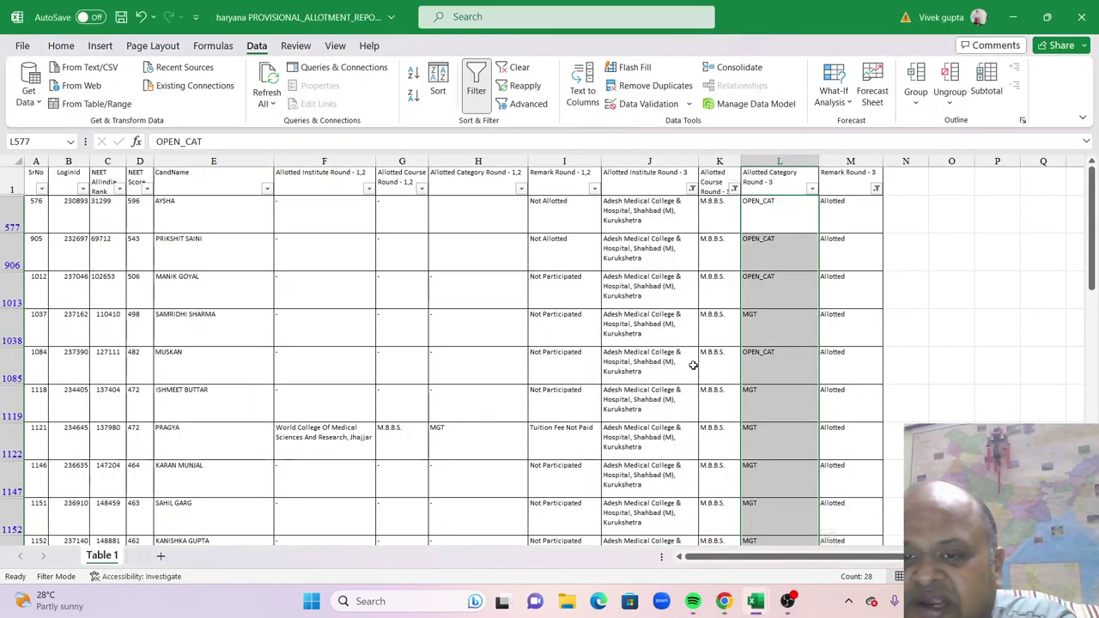
scroll(691, 362, down, 1)
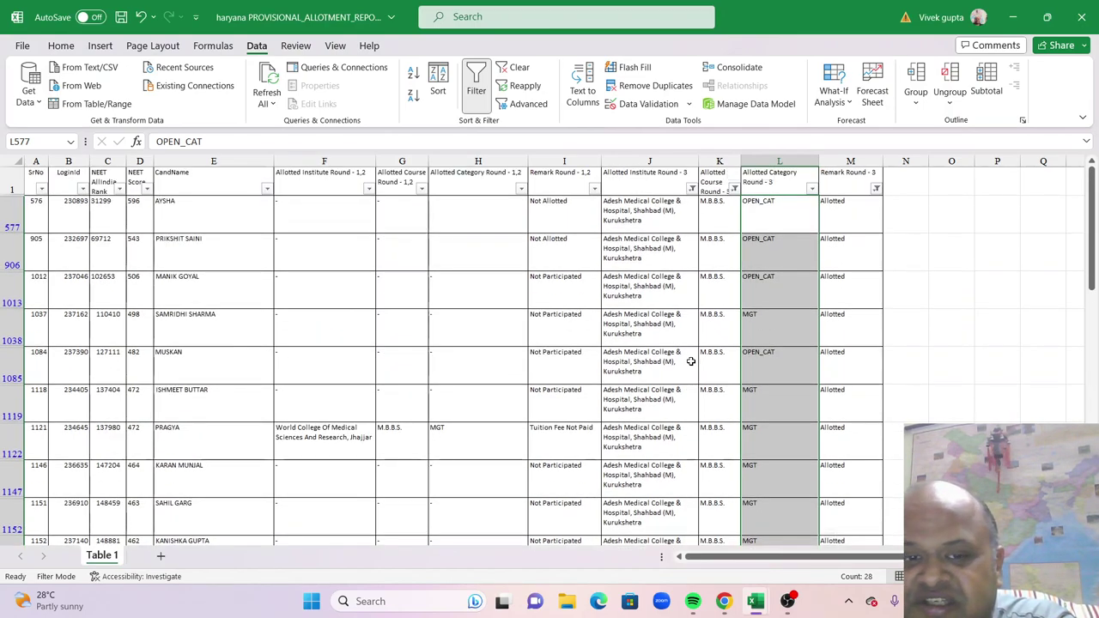
scroll(691, 361, down, 2)
scroll(691, 361, down, 2)
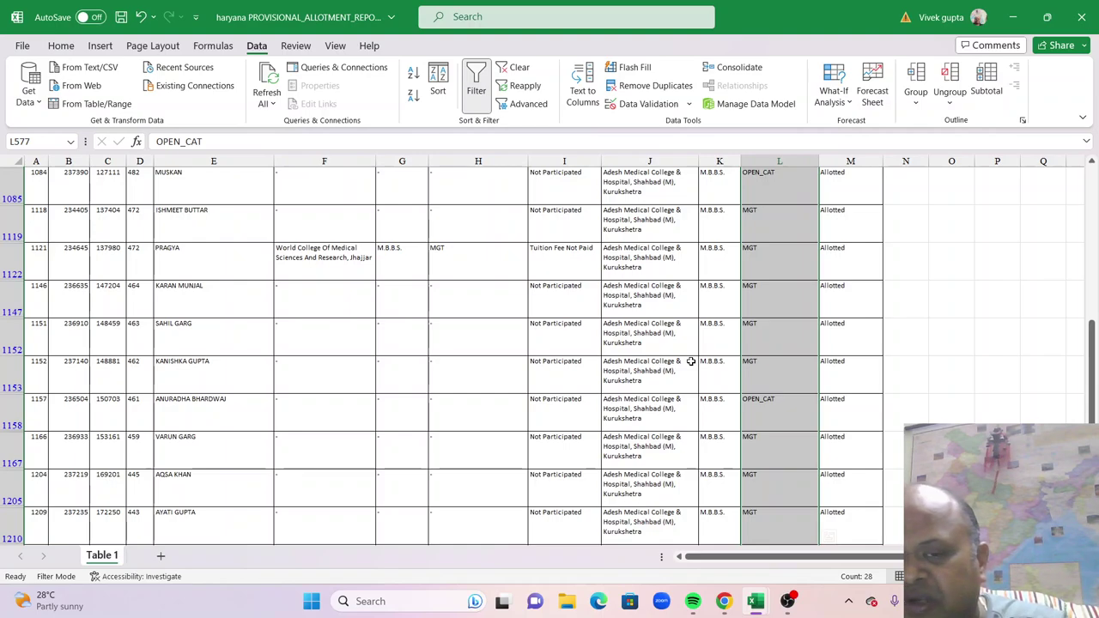
scroll(691, 361, up, 5)
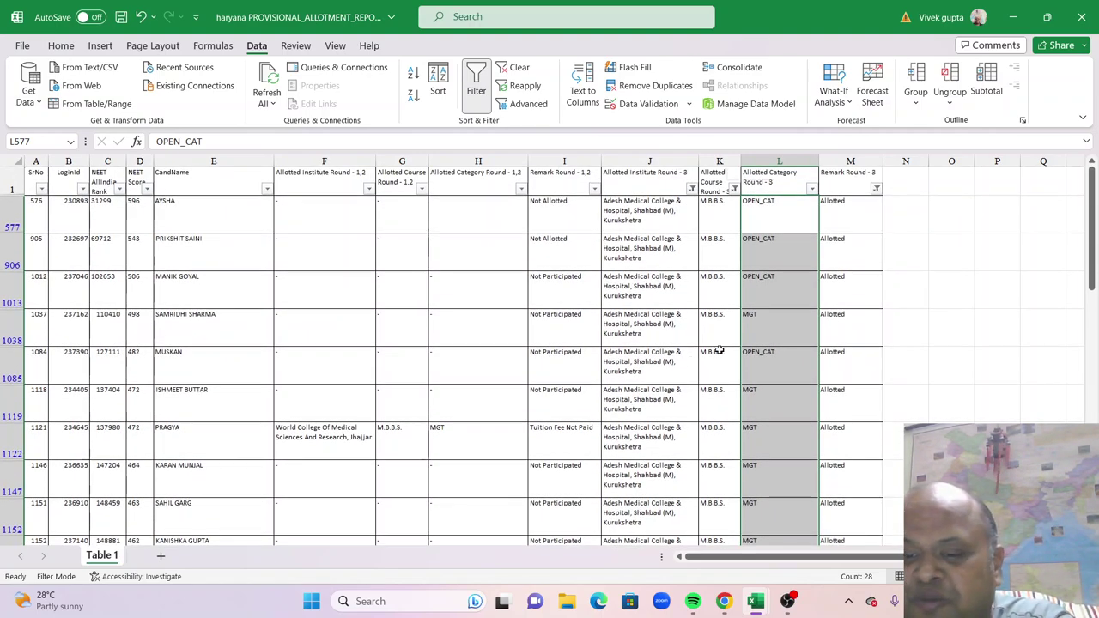
- In the haryana workbook, select all filtered Adesh cells under Allotted Institute R-3 to count the verified candidates
mouse_move(755, 612)
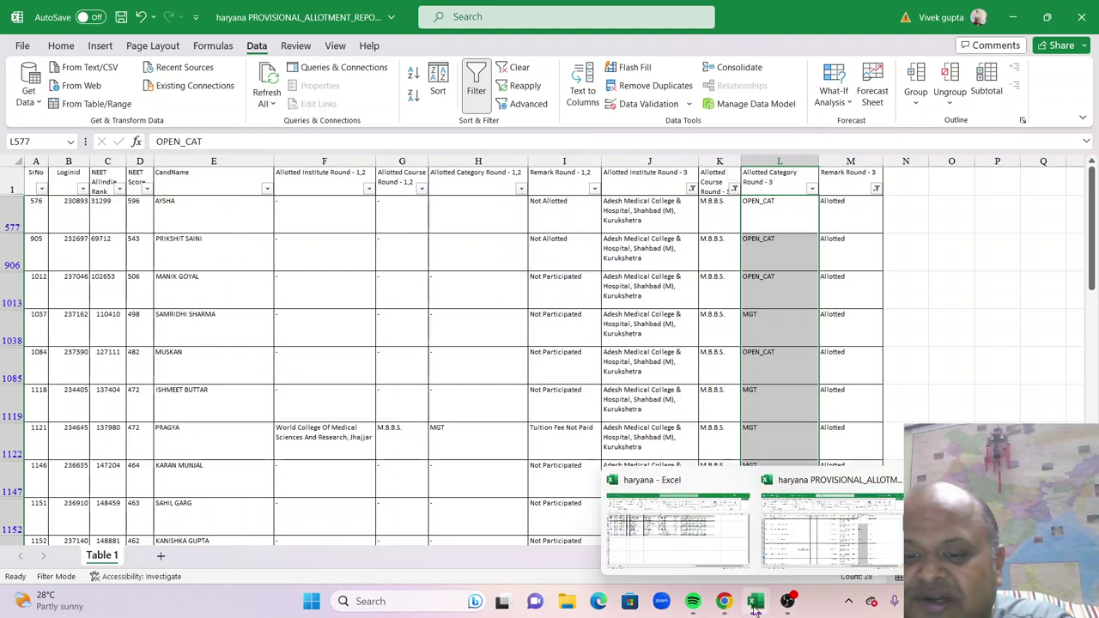
click(704, 532)
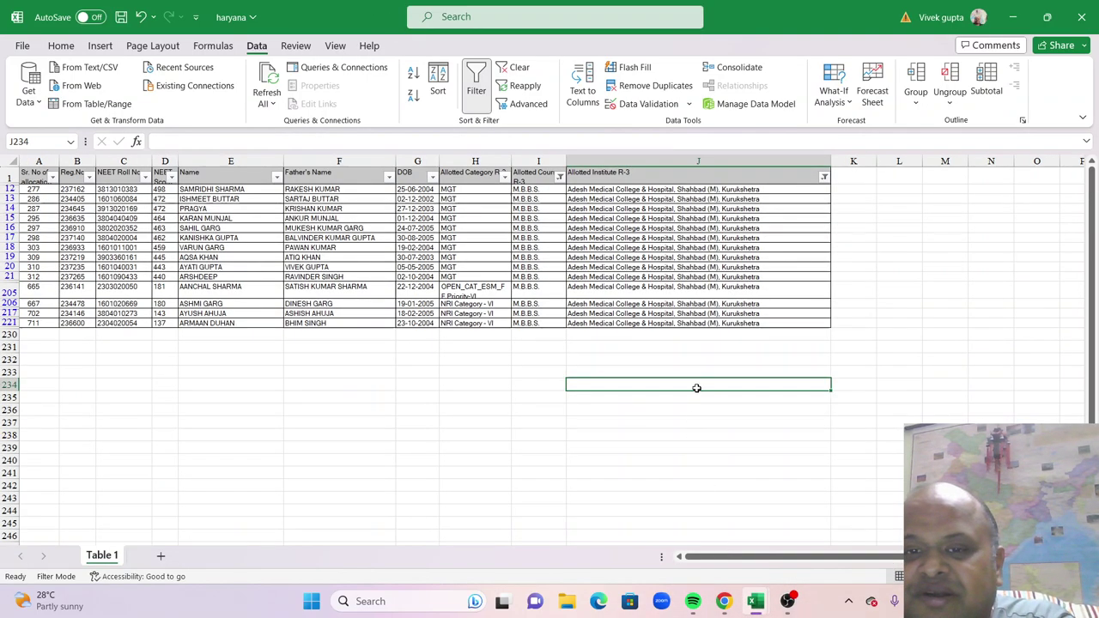
click(686, 192)
drag(686, 192, 699, 327)
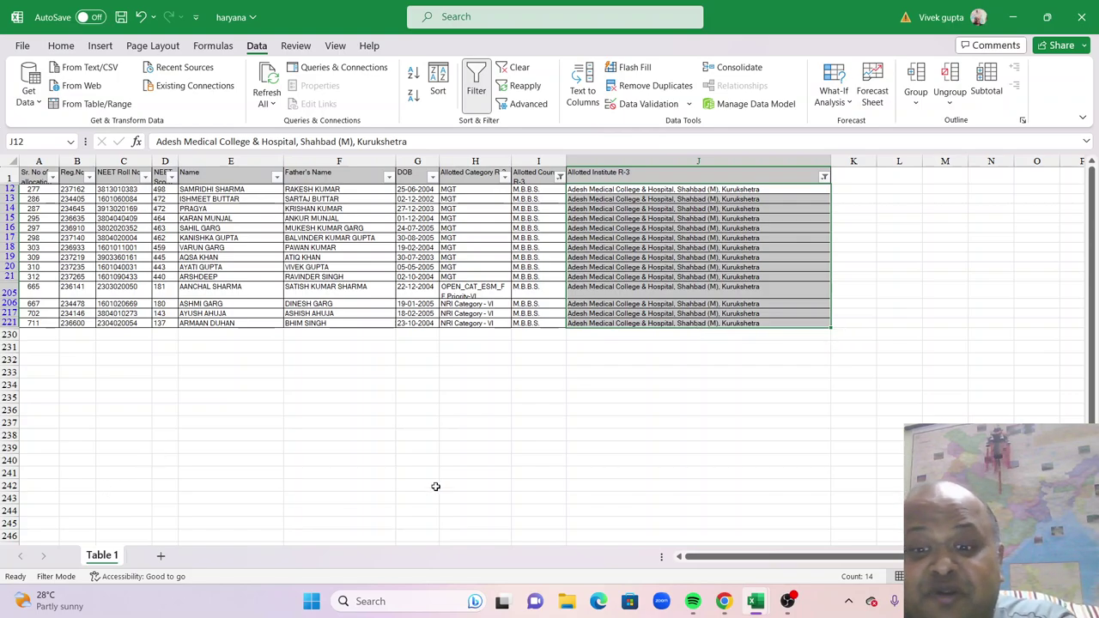
- Go back to the haryana PROVISIONAL_ALLOTMENT workbook and select the first listed candidate's NEET score
mouse_move(752, 605)
click(829, 525)
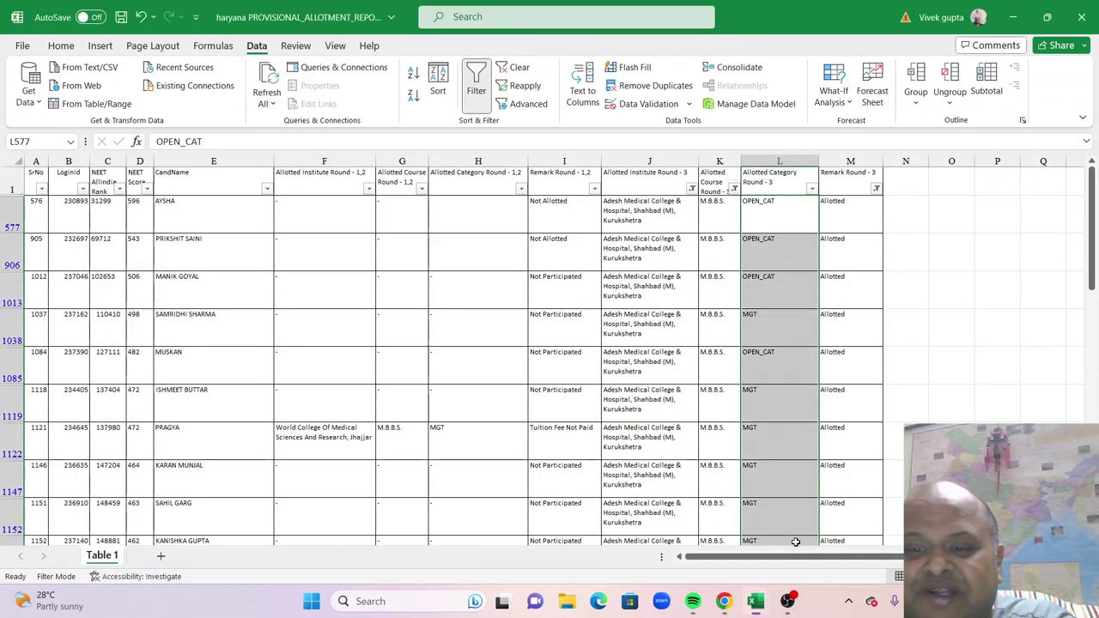
click(129, 215)
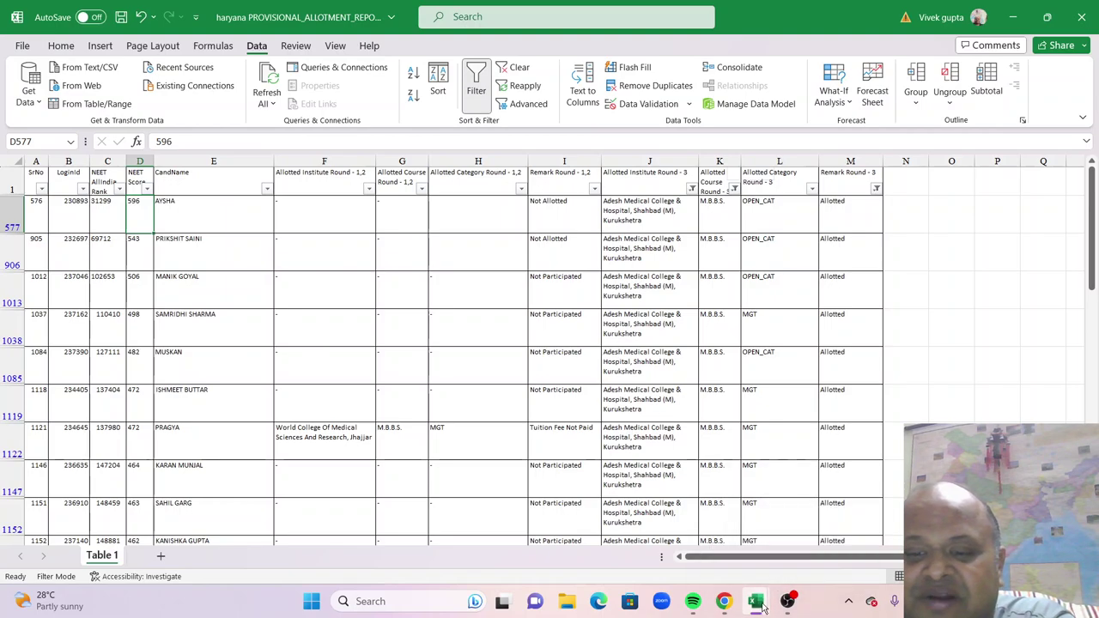
- In the haryana workbook, check the highest NEET score among the document-verified Adesh candidates
mouse_move(761, 606)
click(662, 525)
click(207, 238)
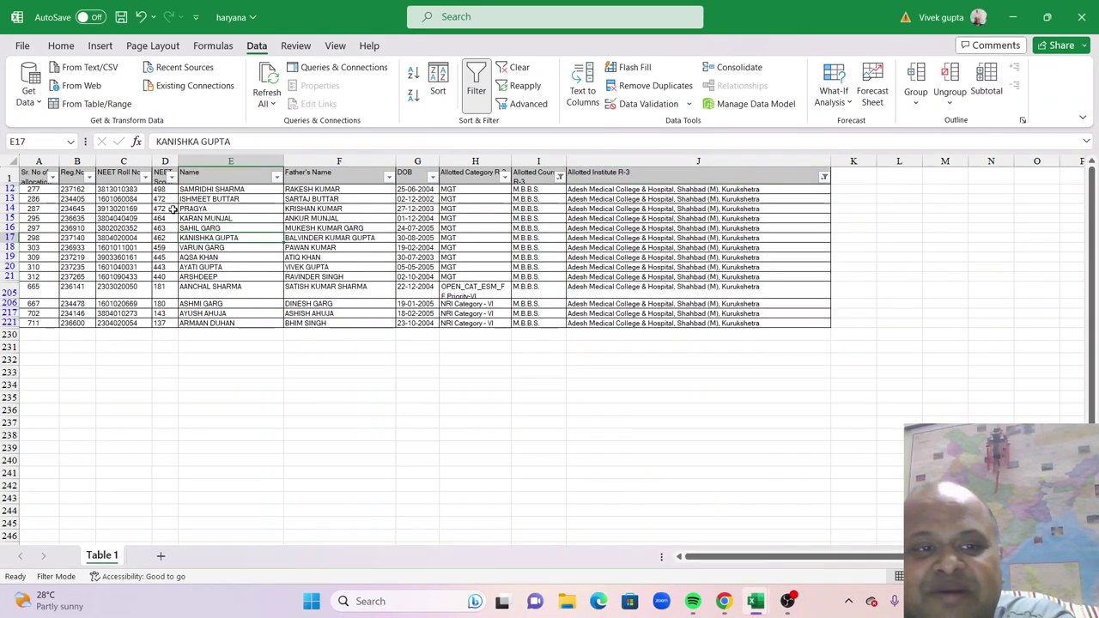
click(170, 199)
click(168, 189)
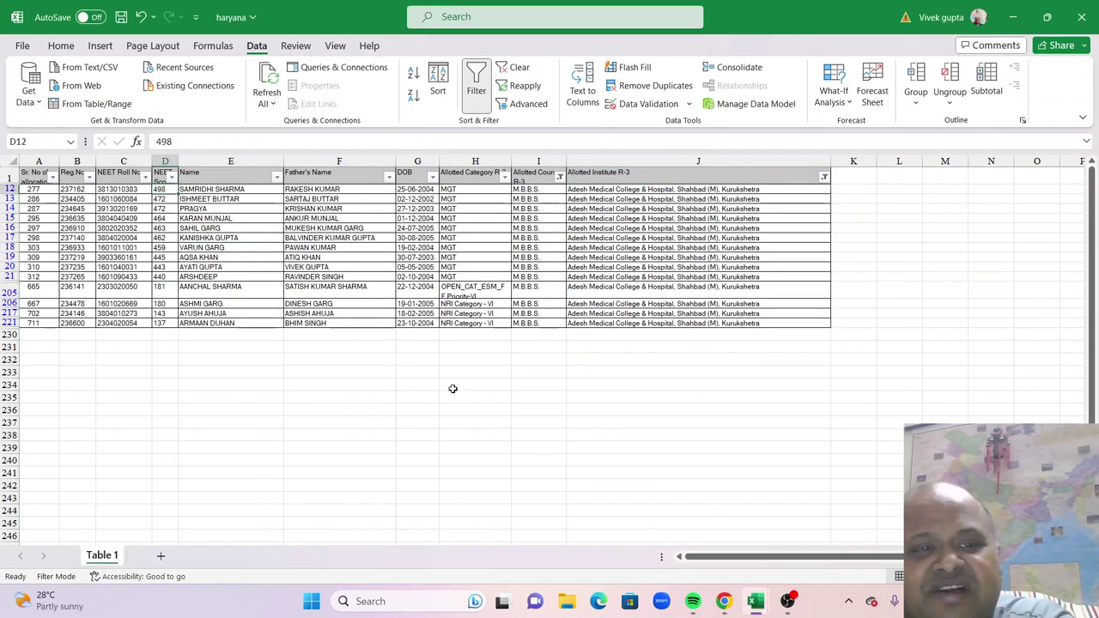
- In the haryana PROVISIONAL_ALLOTMENT workbook, examine the top three candidates' NEET scores and the first MGT candidate's score
mouse_move(756, 601)
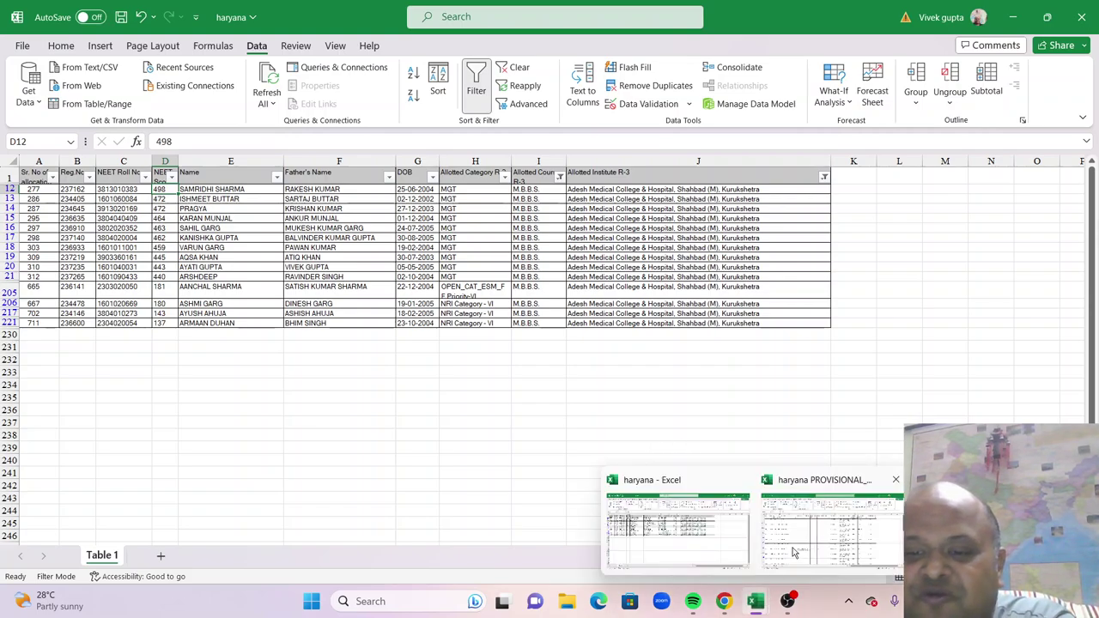
click(831, 525)
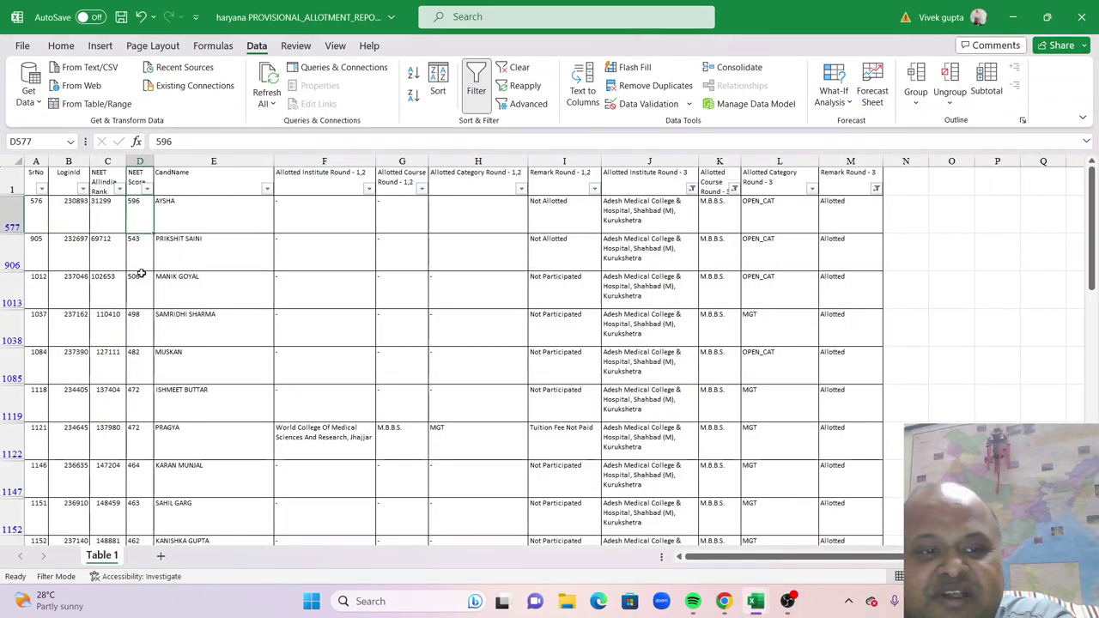
drag(142, 279, 131, 217)
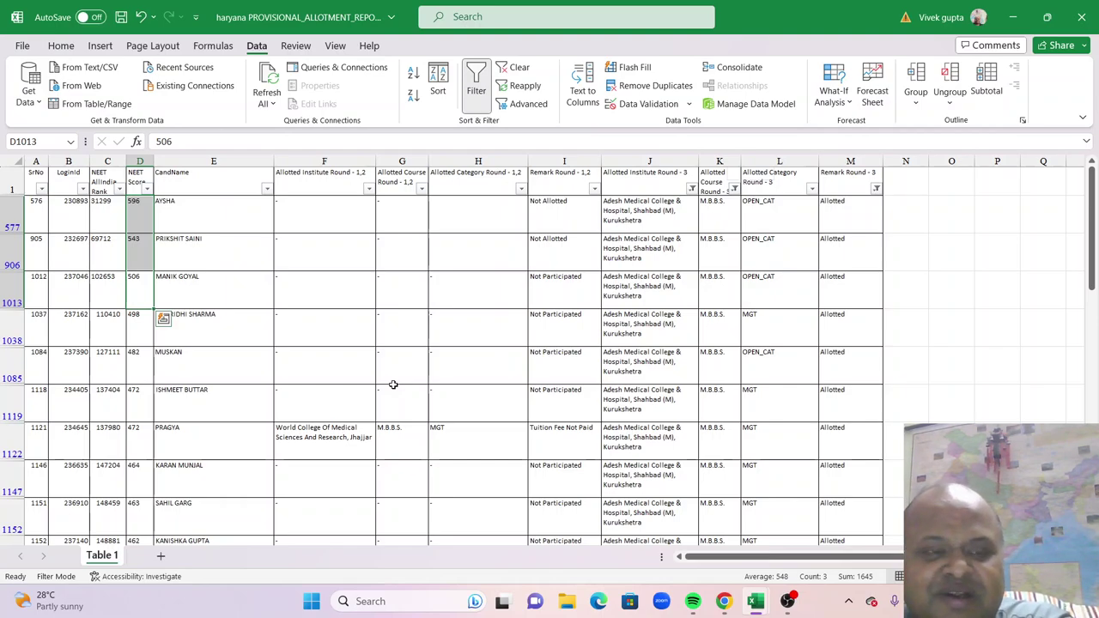
click(216, 246)
click(156, 223)
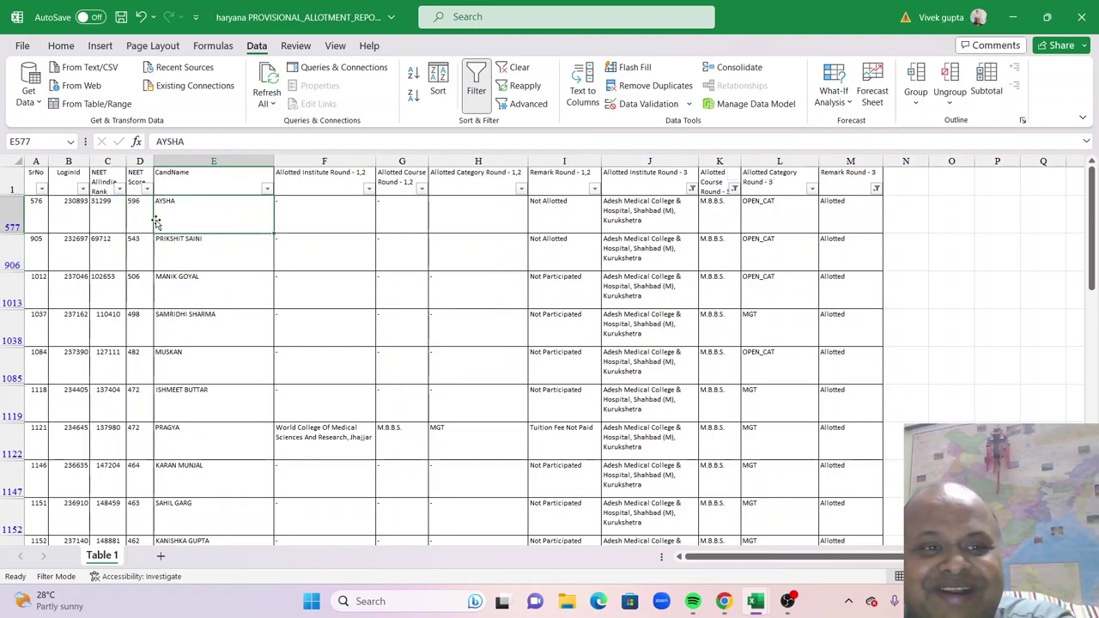
click(133, 220)
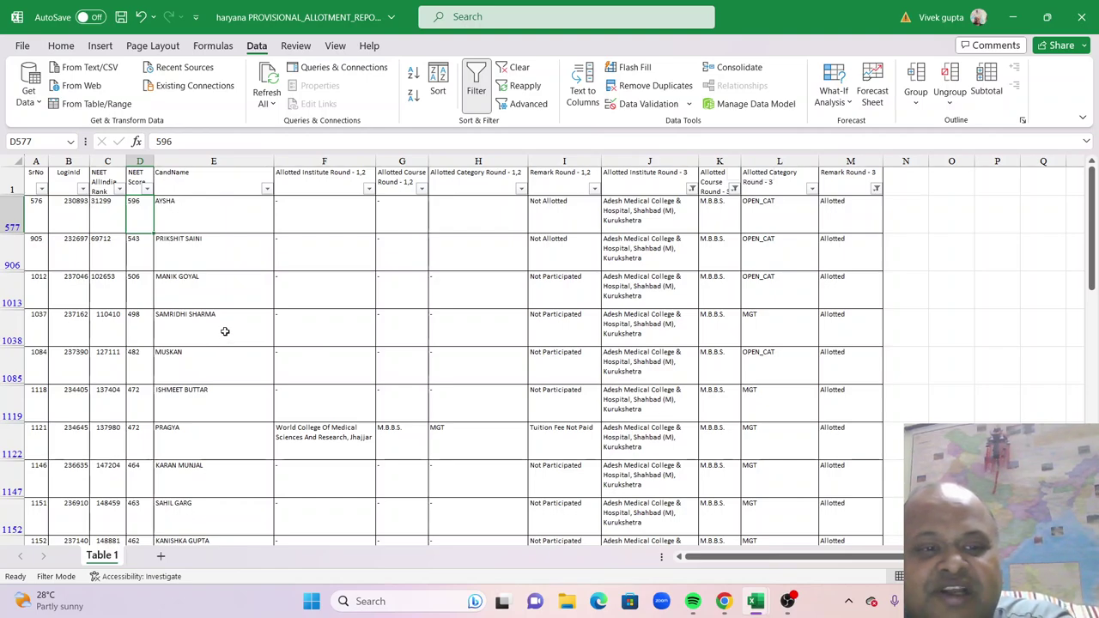
click(145, 328)
- Compare the haryana workbook's verified list with the lower-scoring Adesh candidates further down the haryana PROVISIONAL_ALLOTMENT workbook
mouse_move(755, 601)
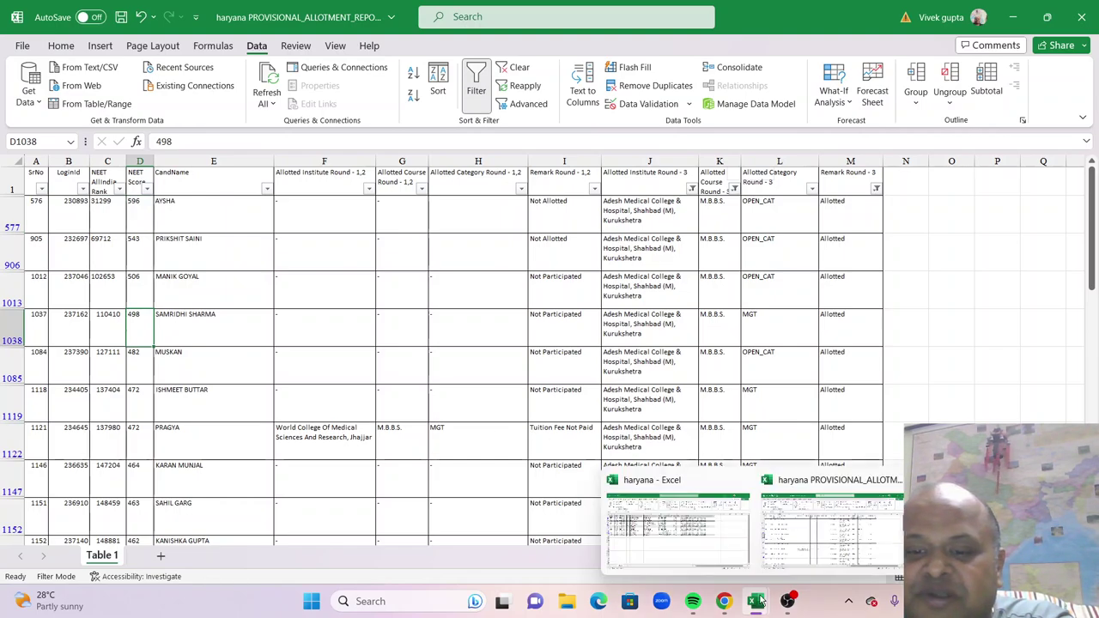
click(661, 528)
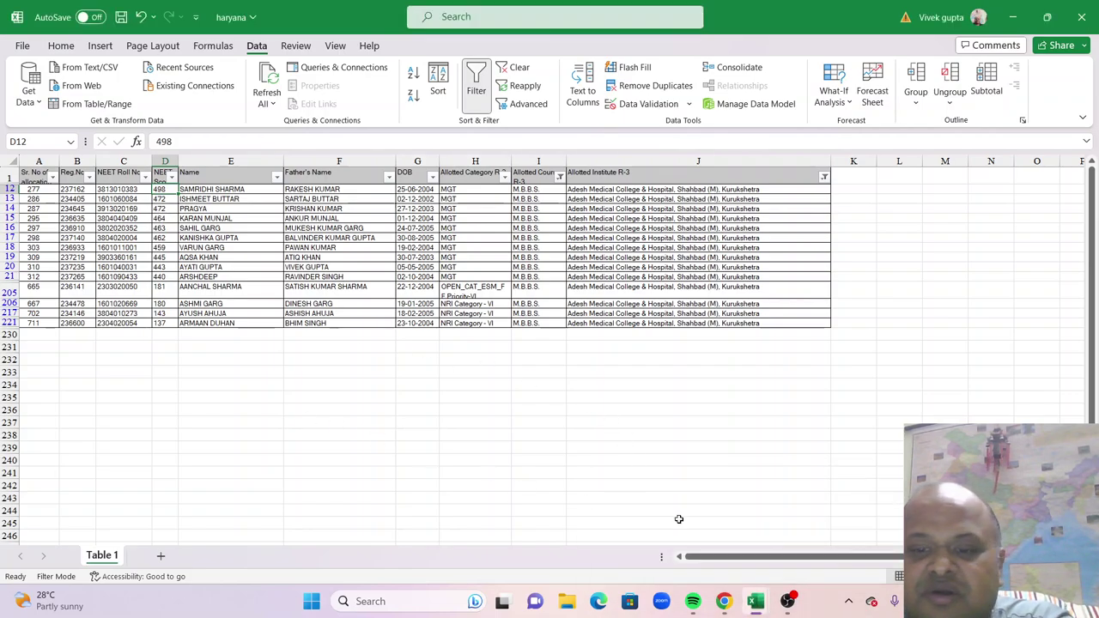
mouse_move(756, 601)
click(830, 528)
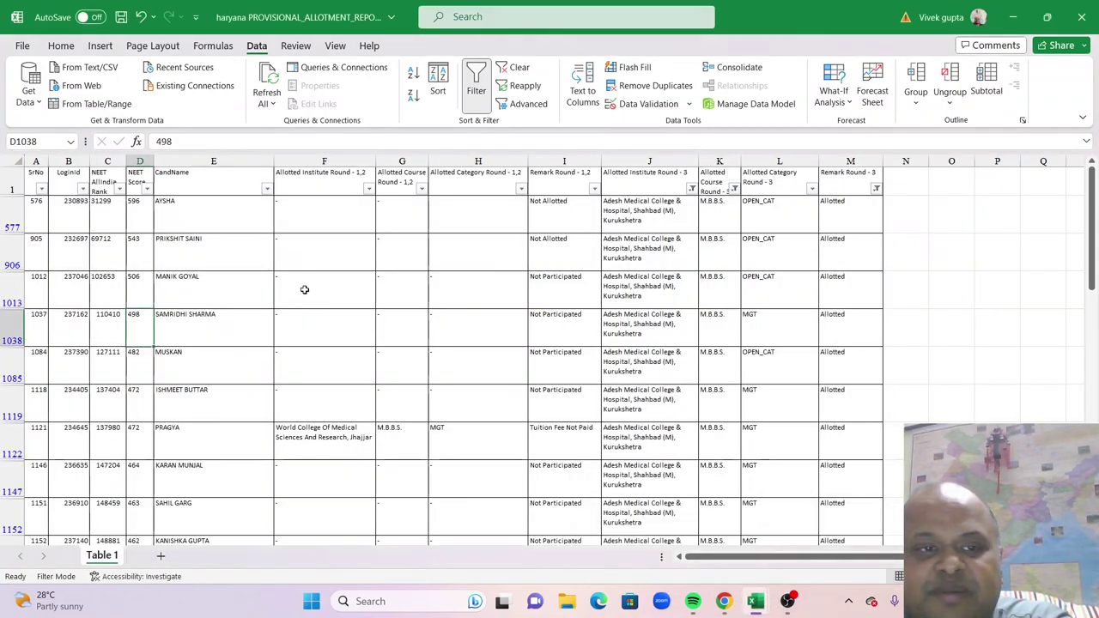
scroll(153, 378, down, 1)
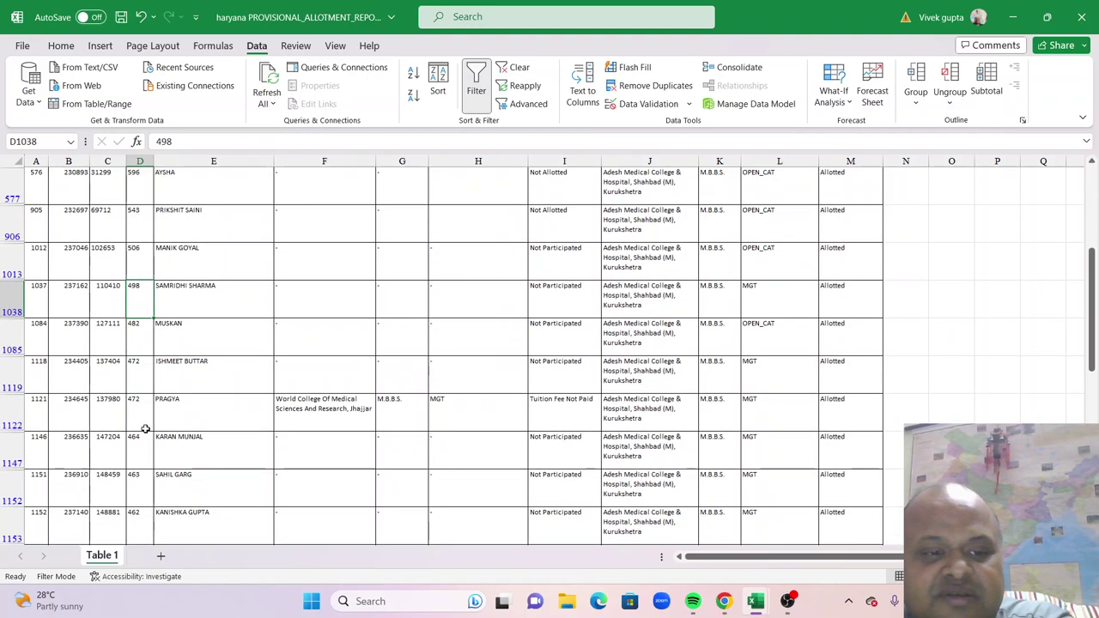
scroll(145, 427, down, 1)
scroll(145, 427, down, 2)
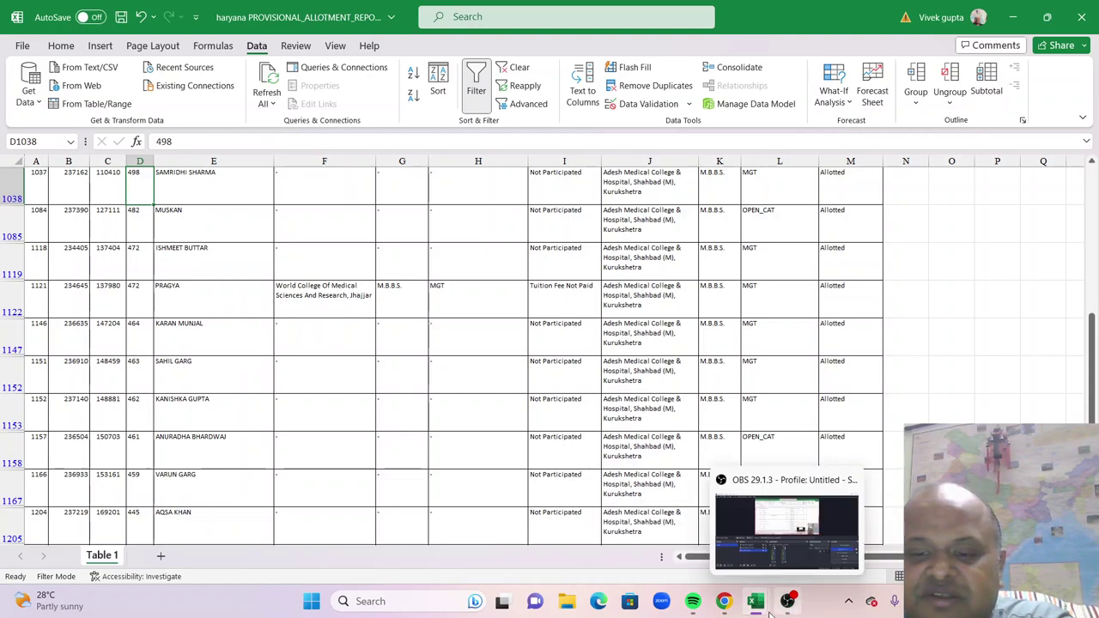
- Return to the haryana workbook and select the NEET score of the last MGT candidate in the Adesh list
mouse_move(755, 601)
click(672, 534)
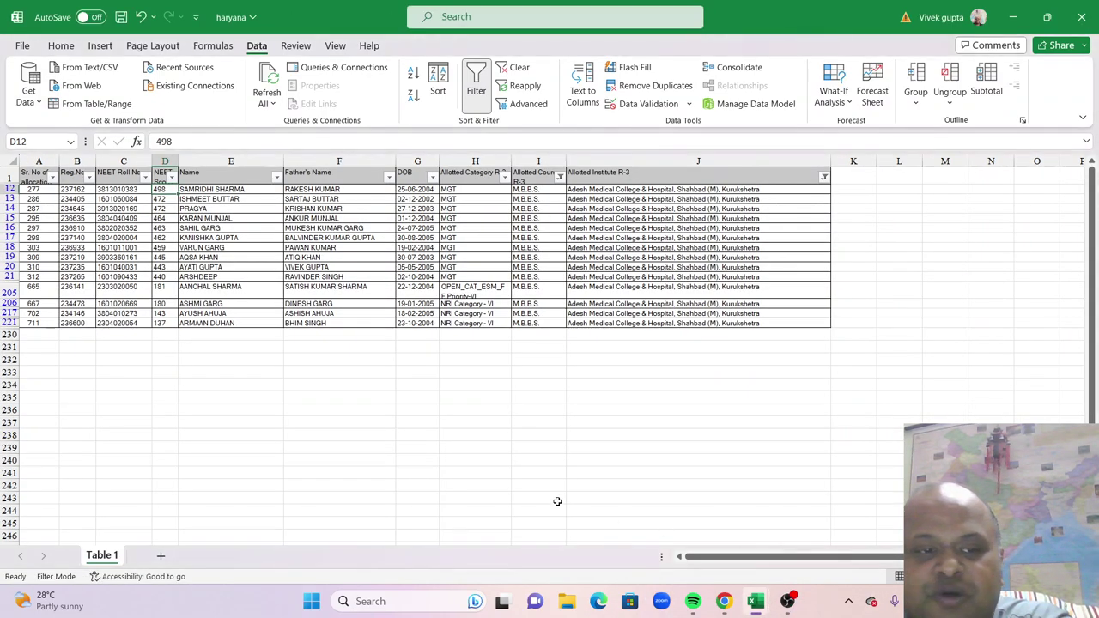
click(160, 277)
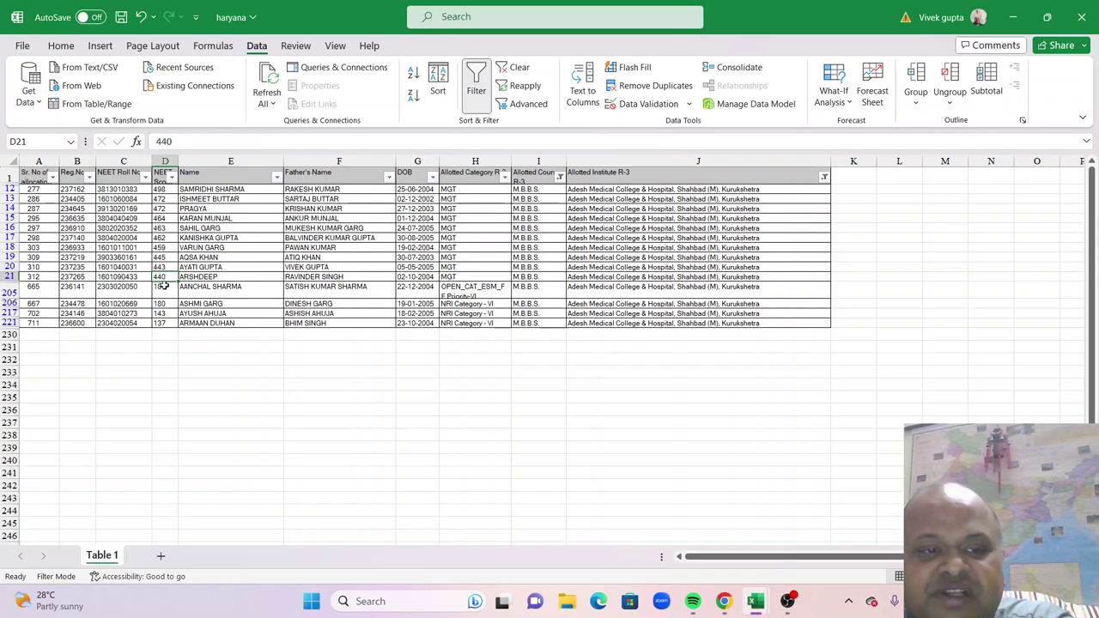
- In the haryana PROVISIONAL_ALLOTMENT workbook, examine the BCB candidate's NEET score, Round 3 institute and Round 3 remark
mouse_move(753, 597)
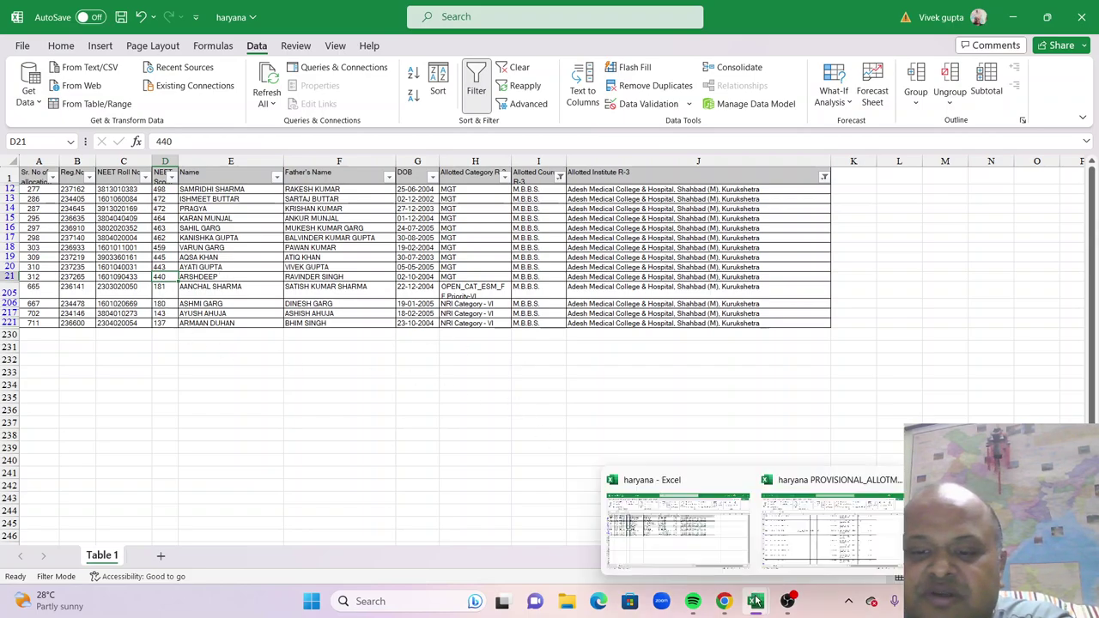
click(706, 544)
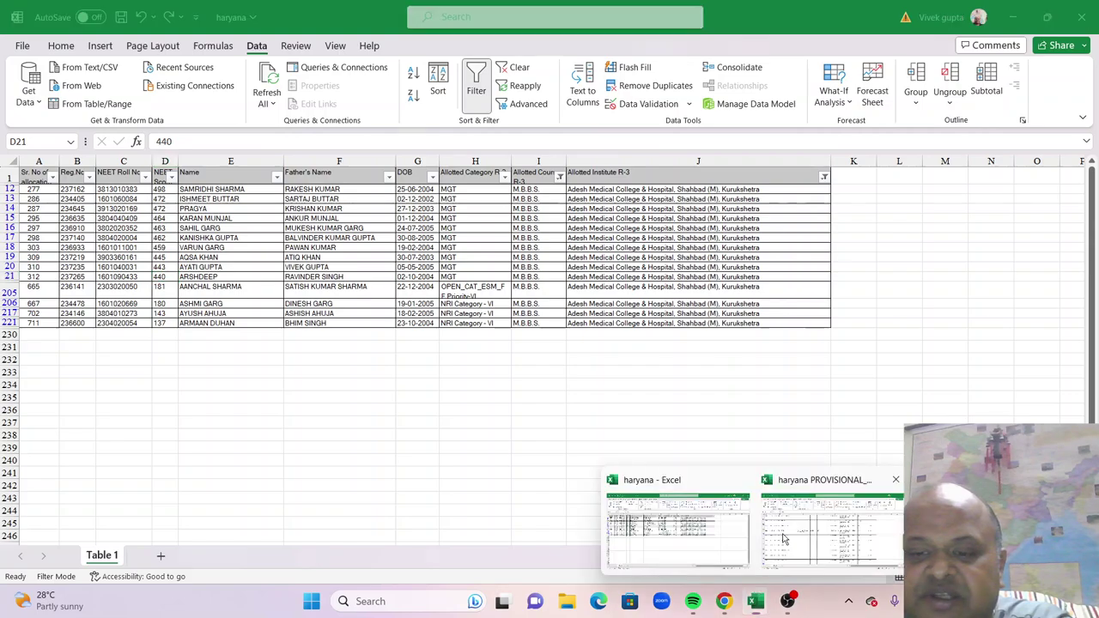
click(826, 515)
scroll(196, 434, down, 1)
scroll(195, 433, down, 2)
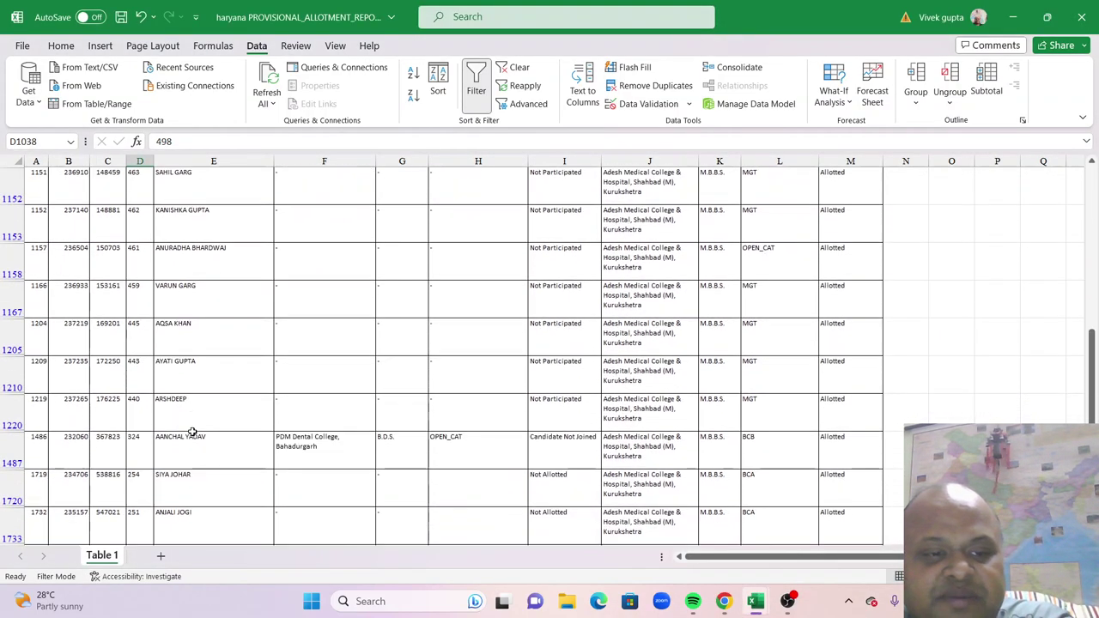
click(146, 437)
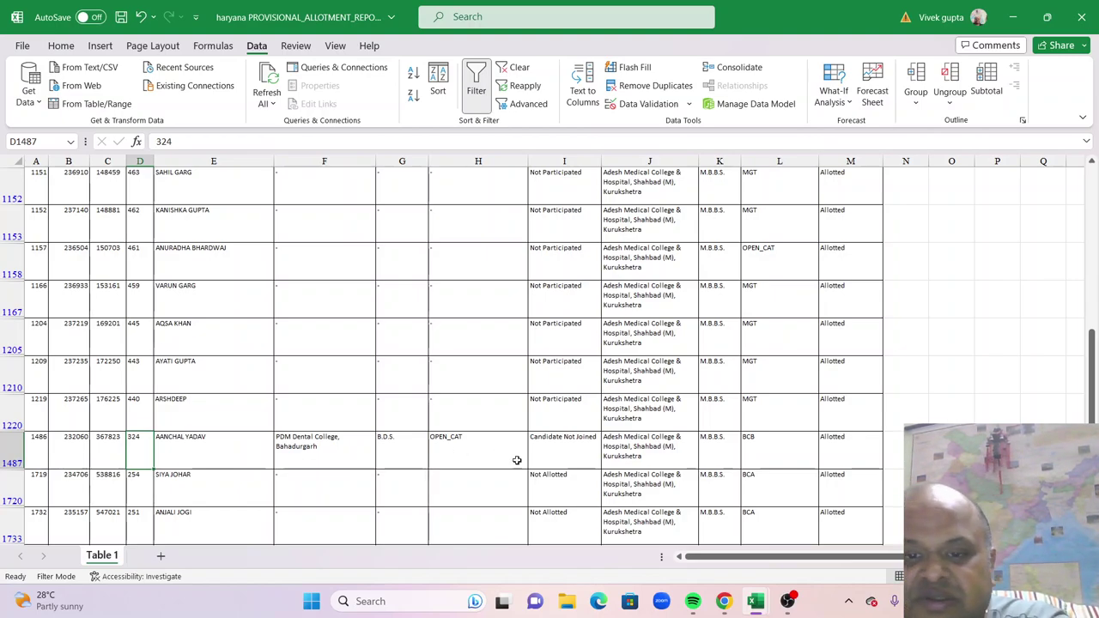
click(633, 449)
click(833, 449)
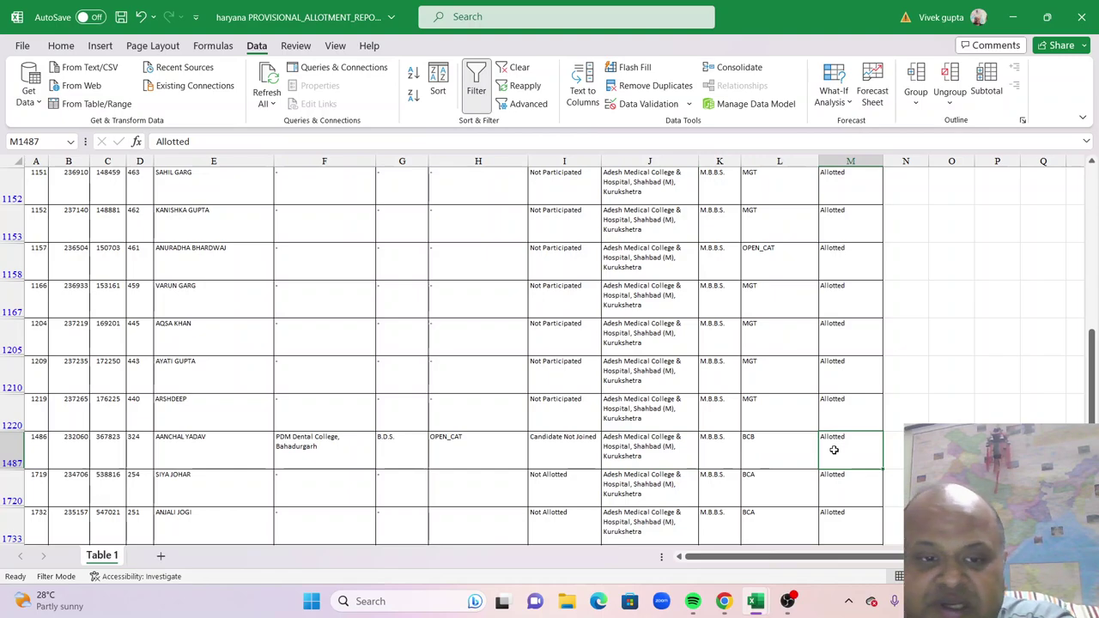
click(133, 453)
- Check the haryana workbook's verified Adesh list for the BCB candidate, then review the reserved-category rows in the haryana PROVISIONAL_ALLOTMENT workbook
mouse_move(753, 603)
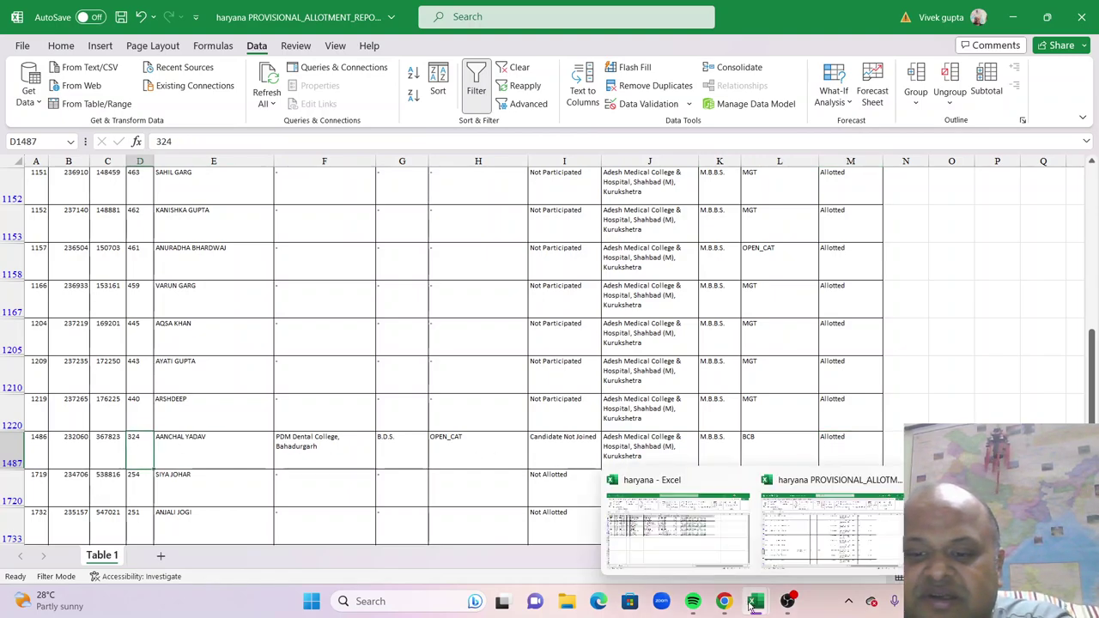
click(710, 558)
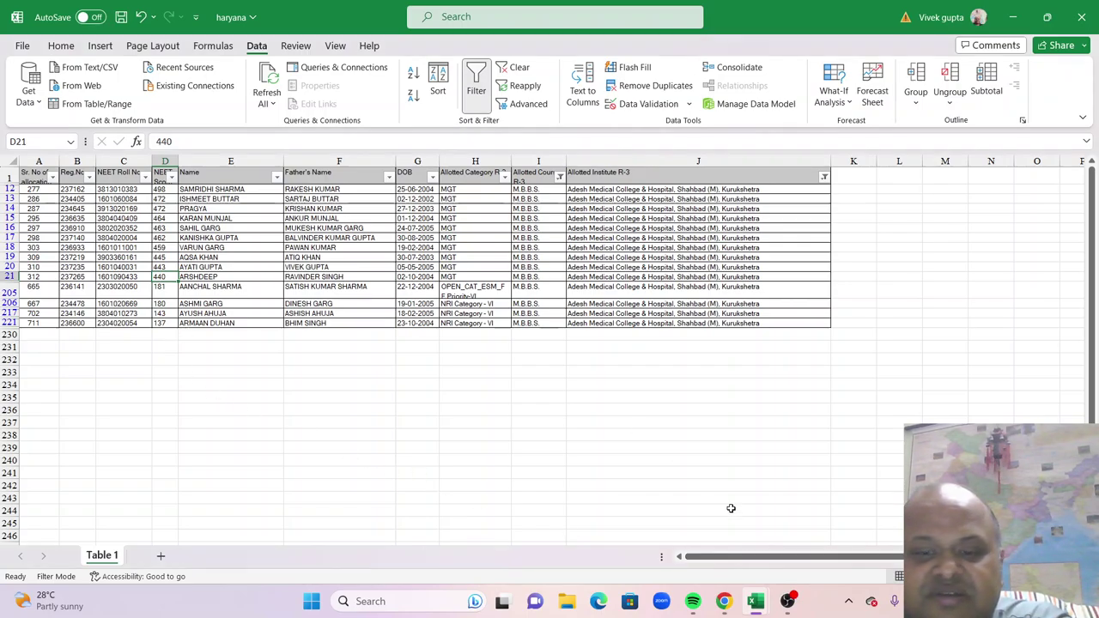
mouse_move(753, 603)
click(831, 528)
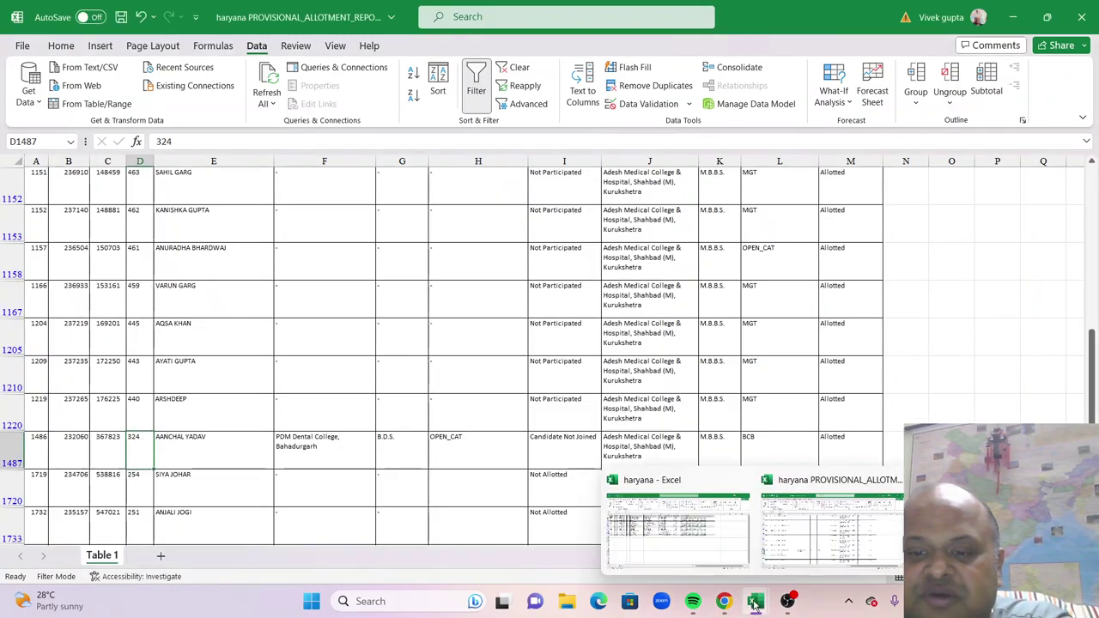
click(710, 534)
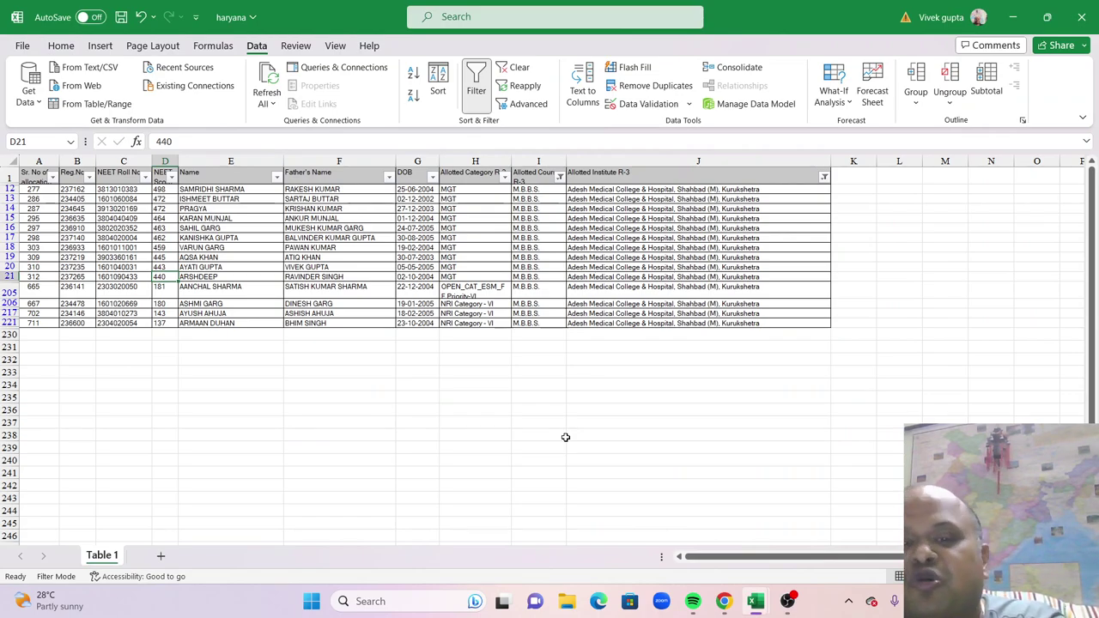
mouse_move(756, 601)
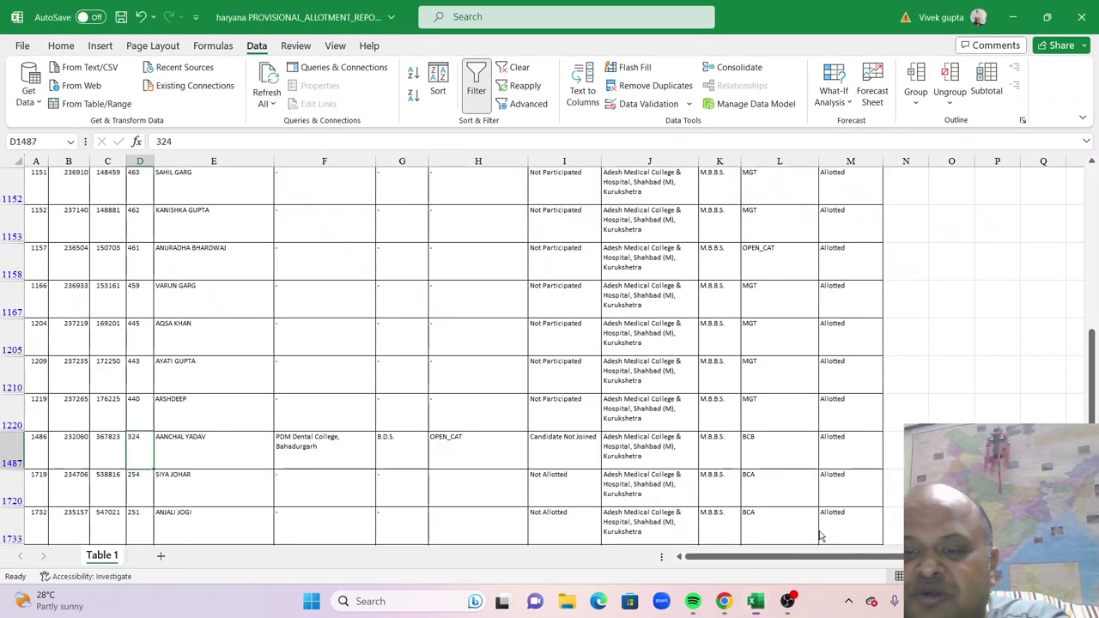
click(831, 528)
scroll(788, 405, down, 1)
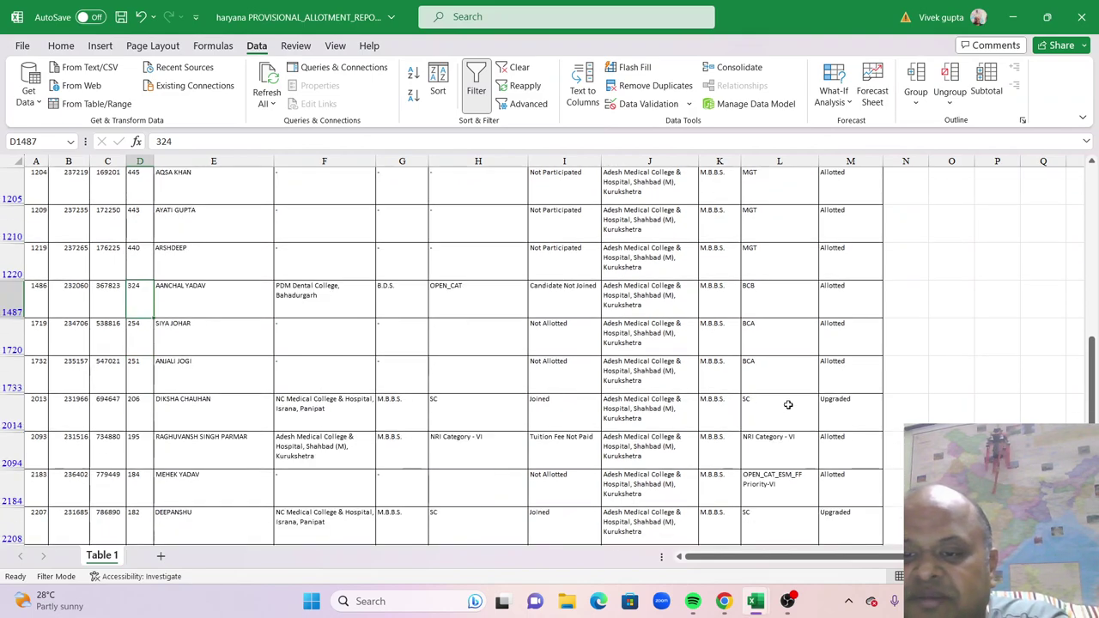
- Exclude Upgraded from the Remark Round - 3 filter so that only Allotted candidates are listed
scroll(788, 404, up, 5)
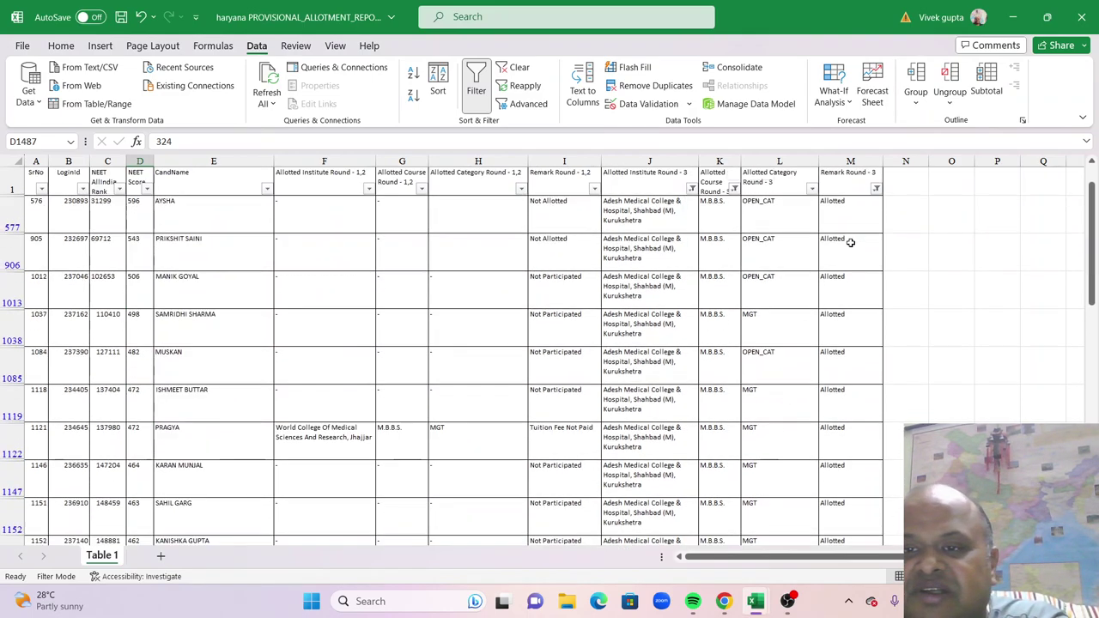
click(875, 188)
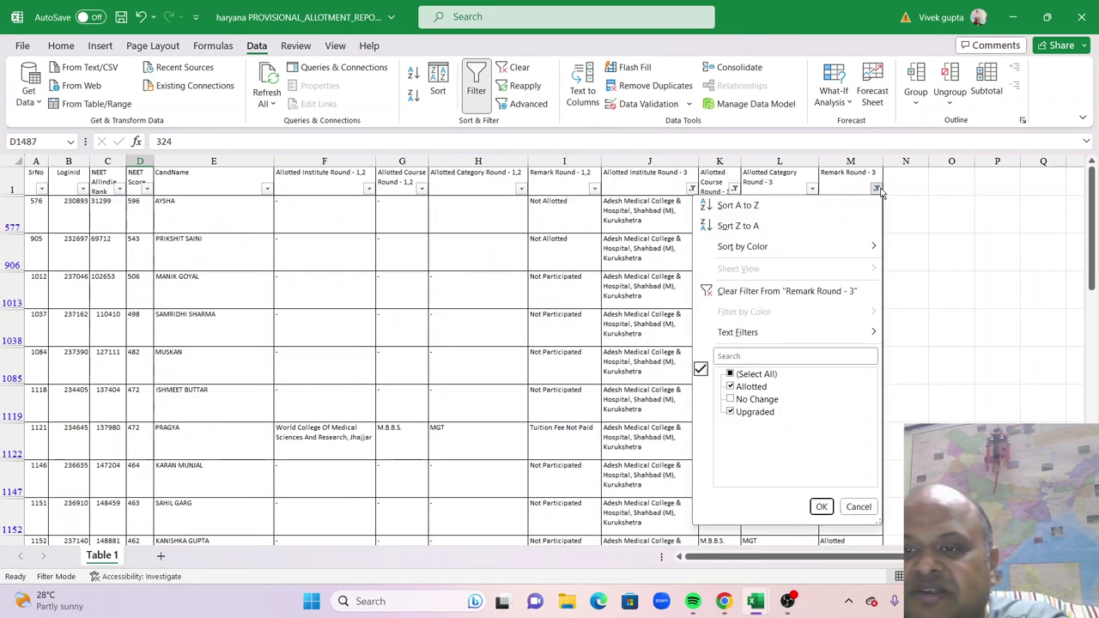
click(732, 412)
click(822, 506)
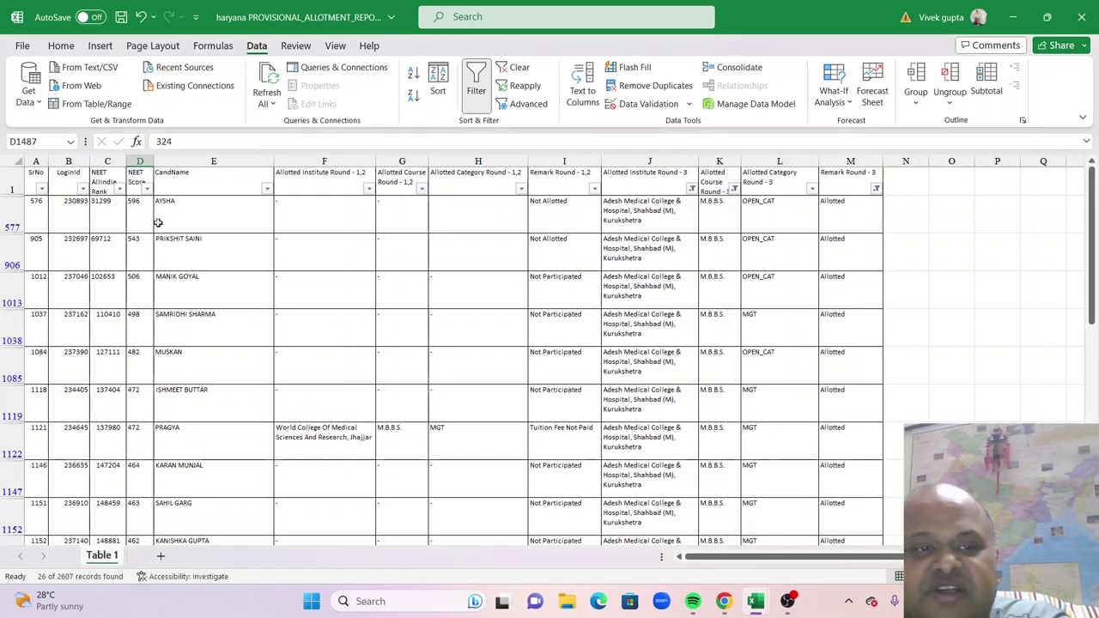
- Select the top three Adesh candidates' NEET scores and names, and review the remaining allotted candidates
drag(148, 219, 171, 287)
scroll(375, 410, down, 3)
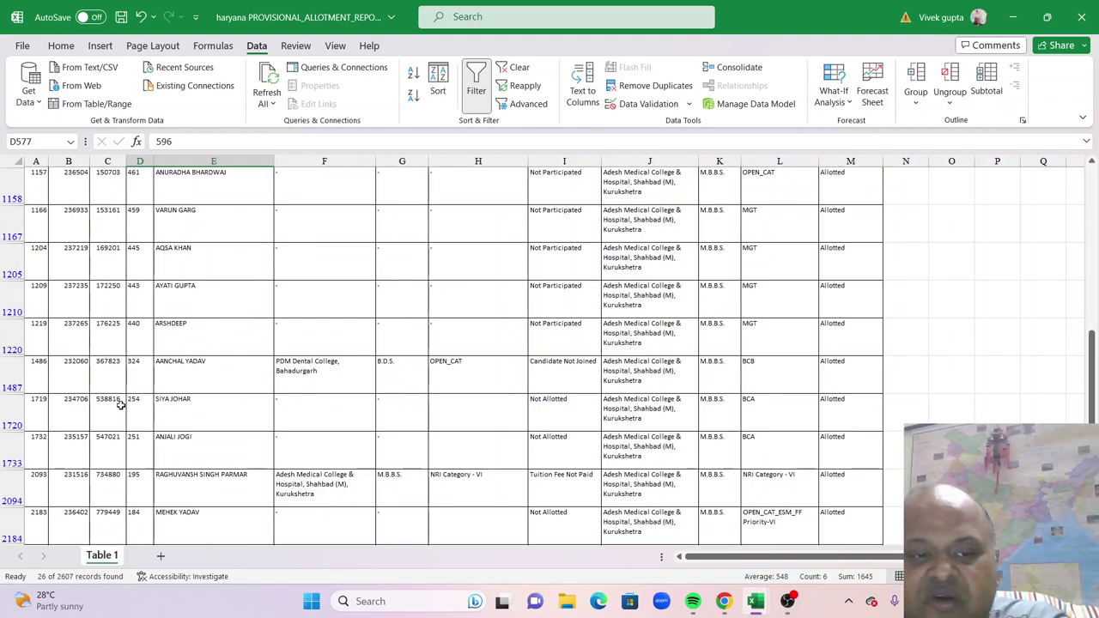
scroll(164, 387, up, 1)
scroll(667, 456, up, 3)
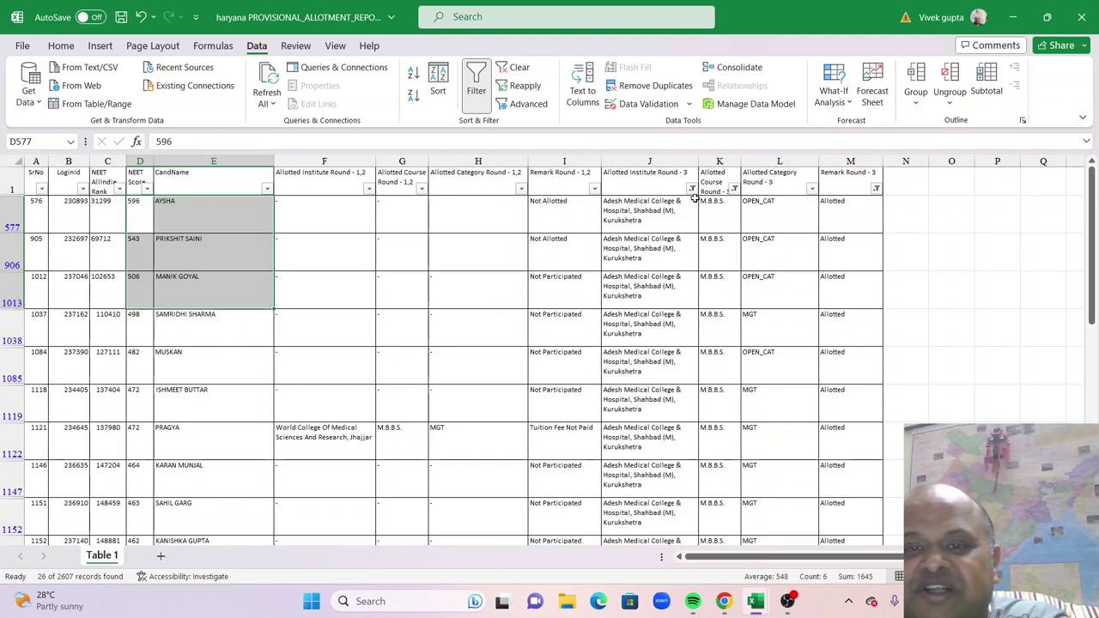
- In the haryana workbook, filter Allotted Institute R-3 to Faculty of Medicine & Health Sciences, SGT University, Gurugram instead of Adesh Medical College
mouse_move(756, 601)
click(785, 477)
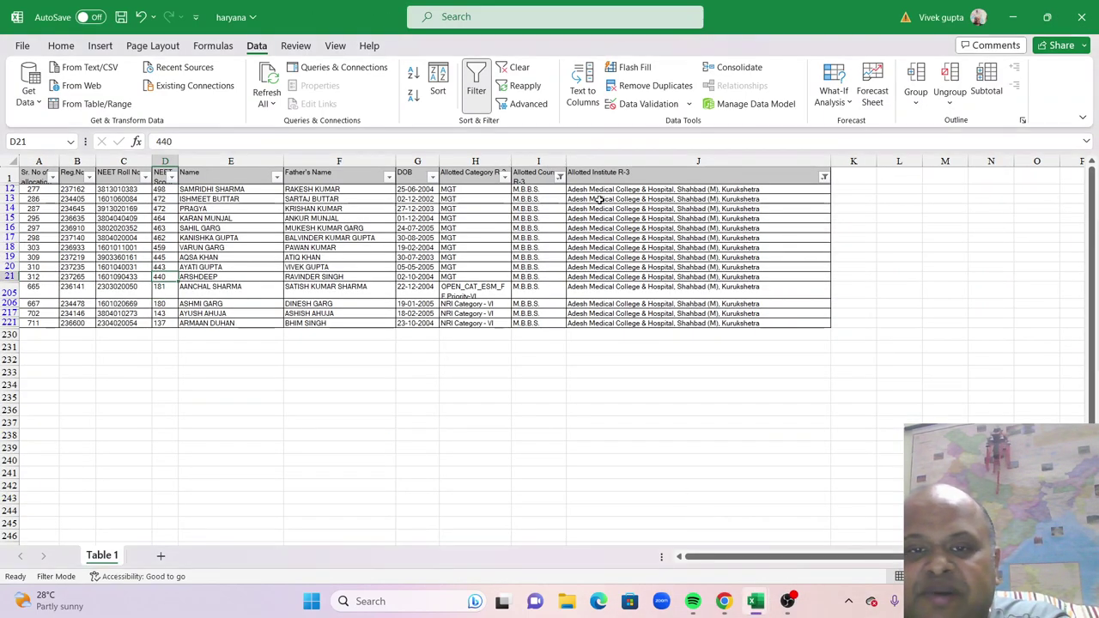
click(823, 177)
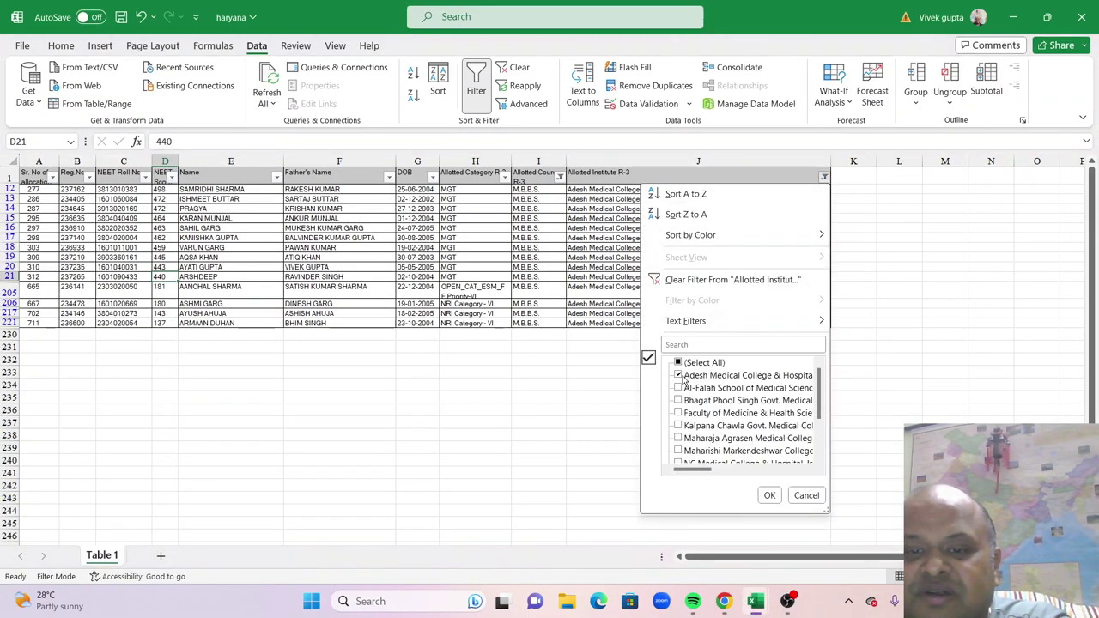
click(679, 375)
scroll(685, 404, down, 1)
scroll(684, 404, up, 1)
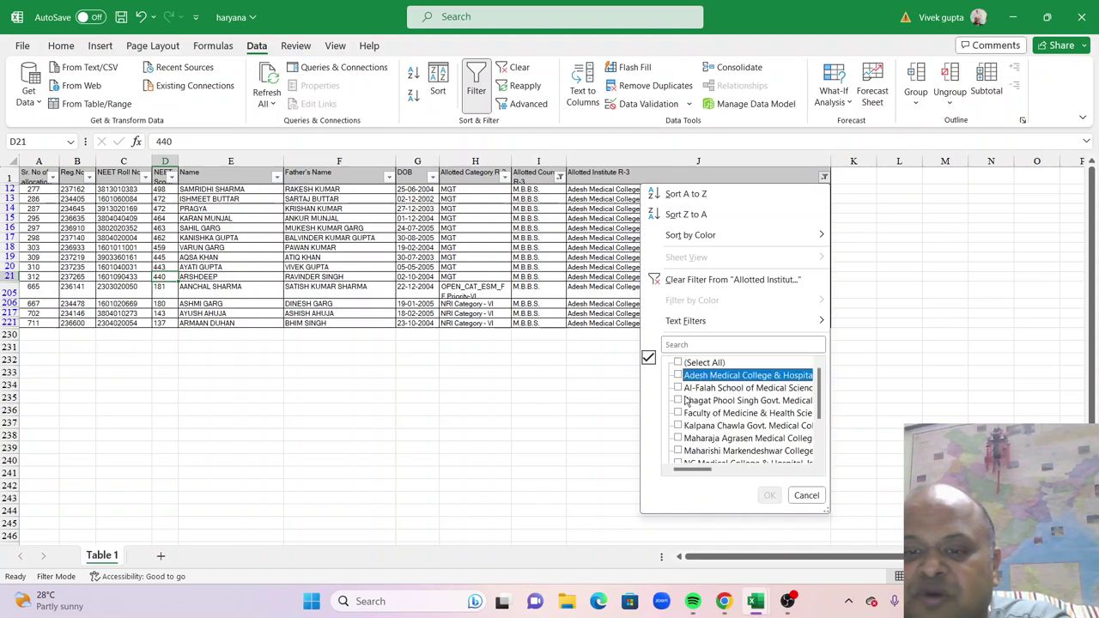
click(678, 413)
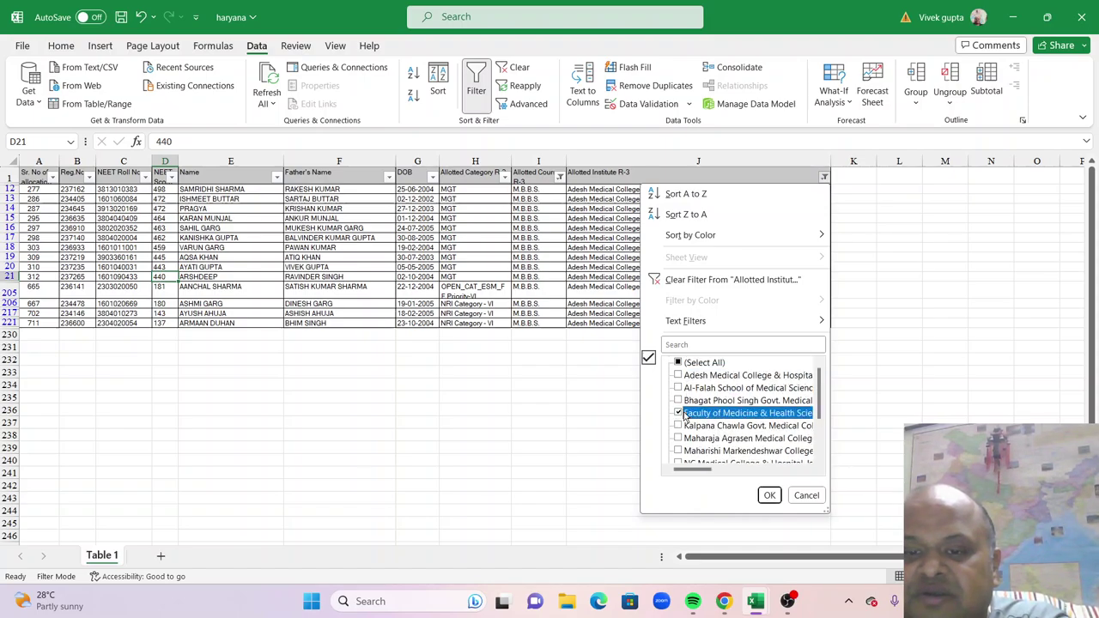
click(769, 496)
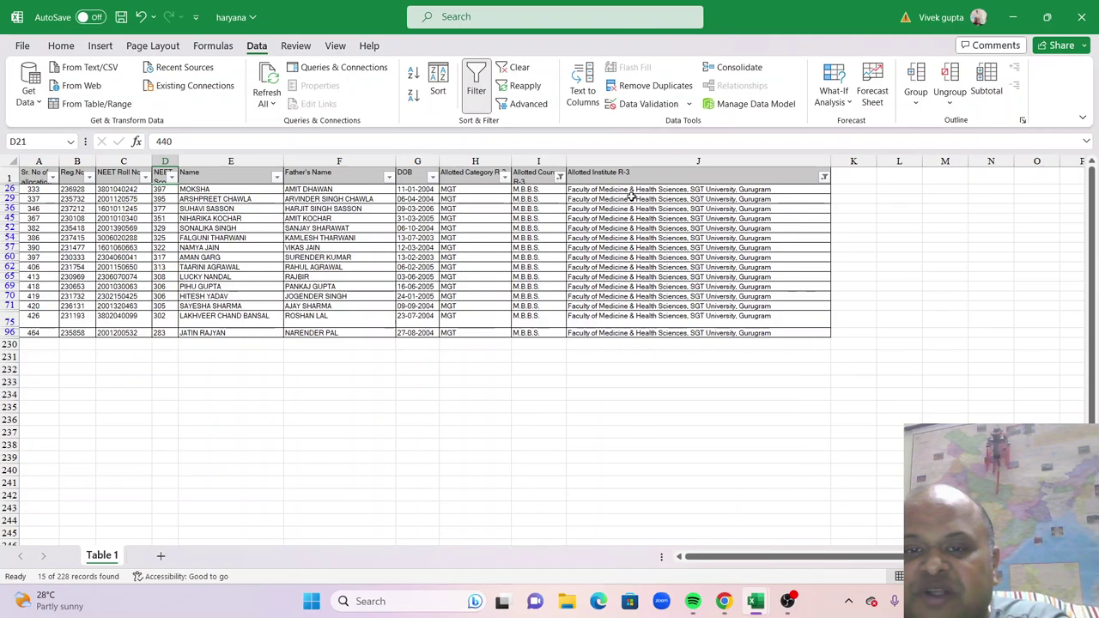
- Count the verified SGT University candidates by selecting their institute cells, and check the college's total vacancies in the 3RD-ROUND vacant seat matrix PDF in Chrome
drag(632, 191, 837, 300)
click(687, 369)
click(636, 189)
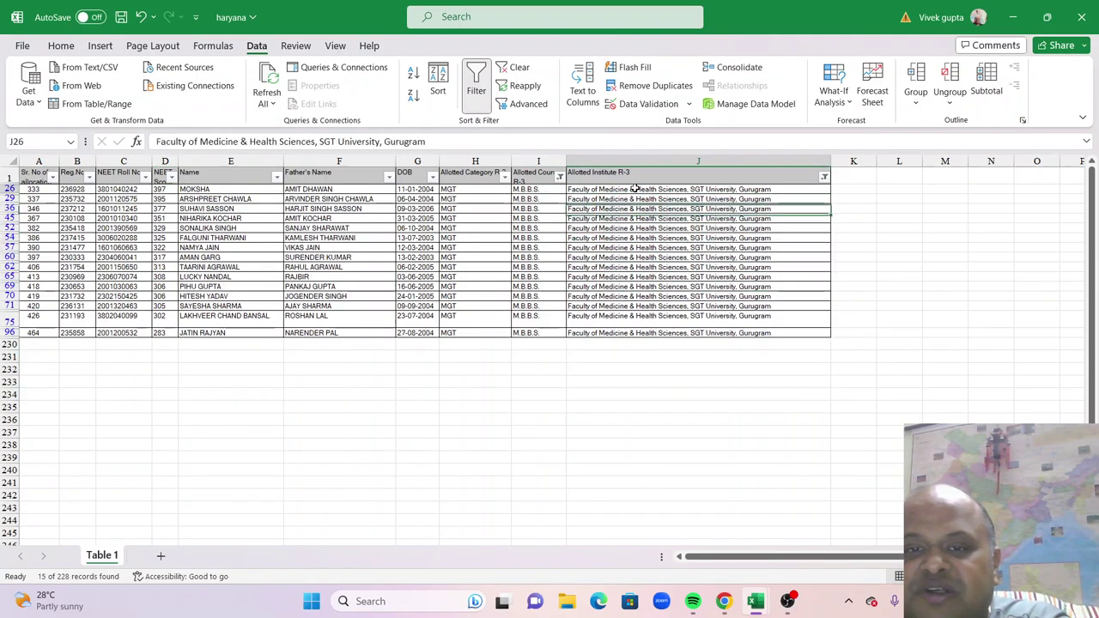
drag(635, 189, 649, 333)
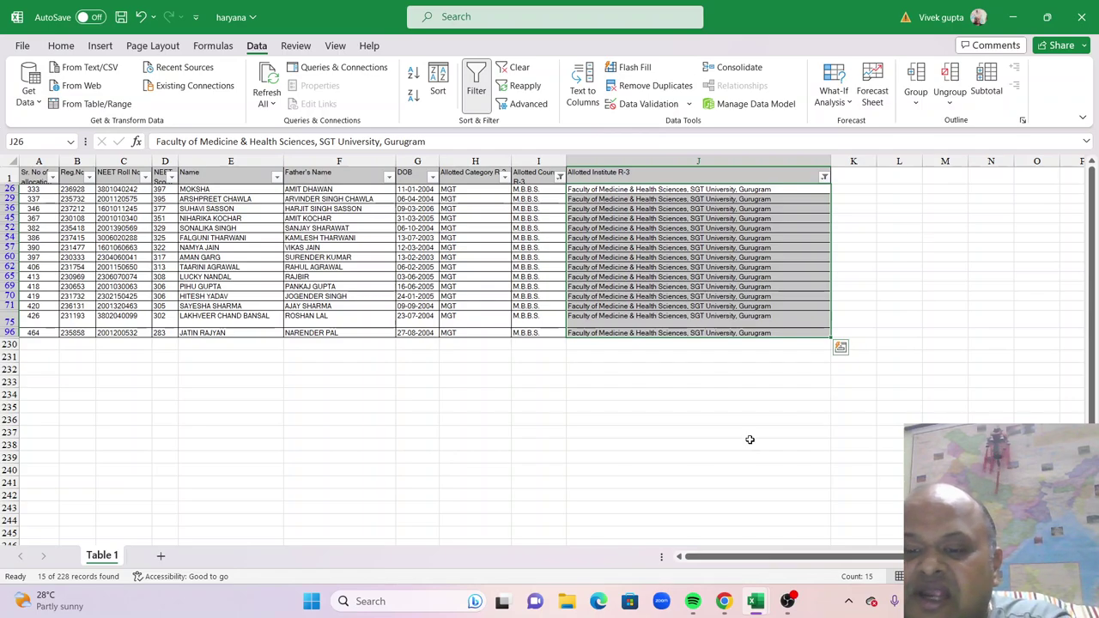
click(724, 601)
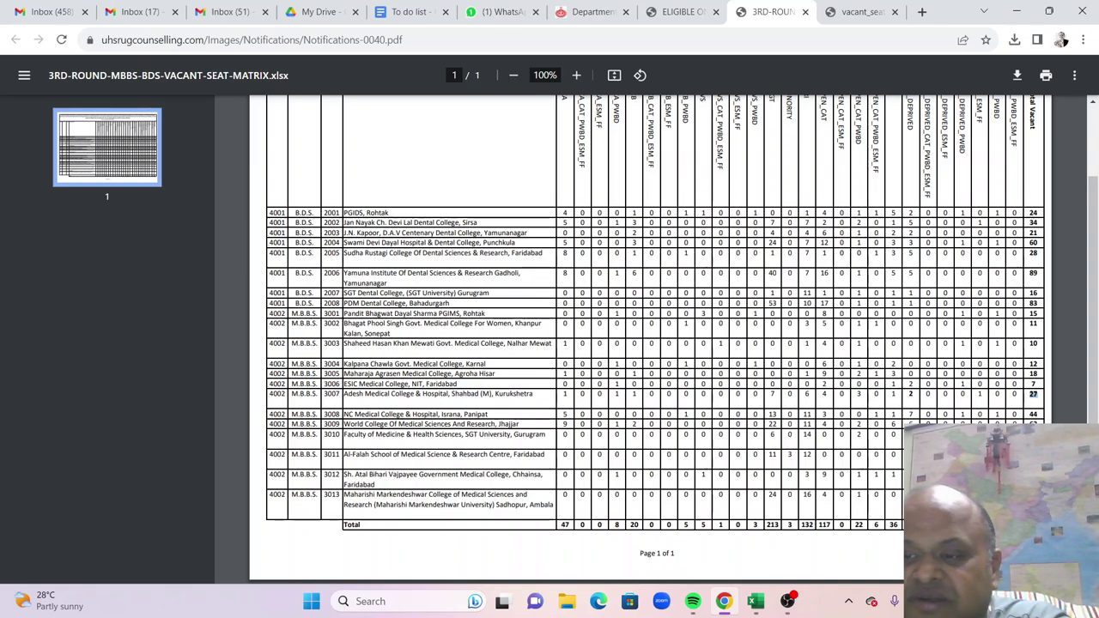
triple_click(1013, 435)
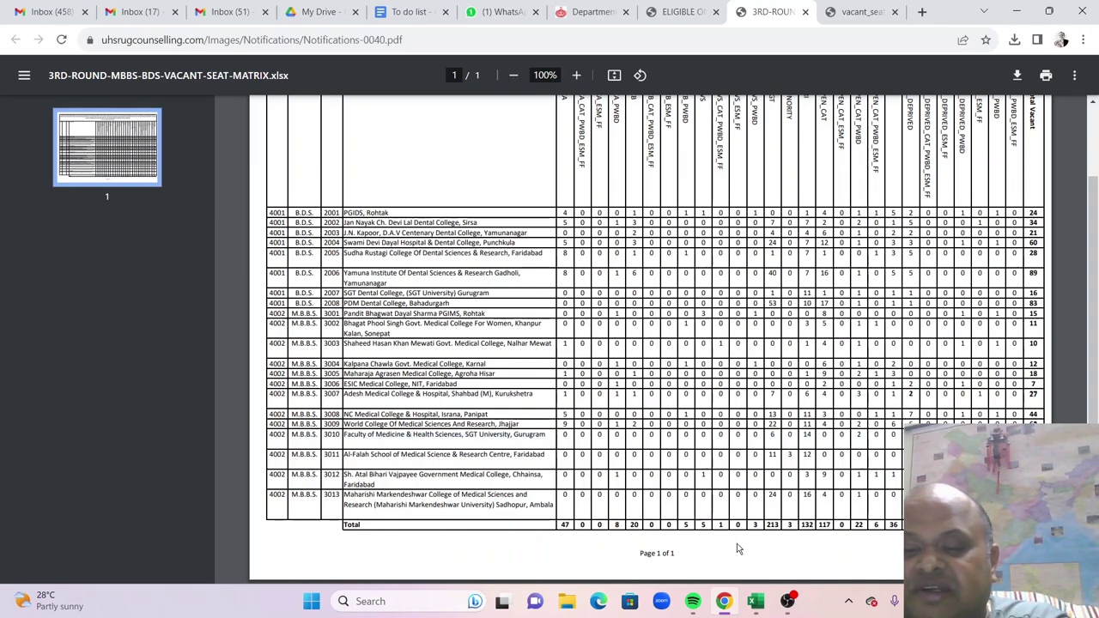
- In the haryana PROVISIONAL_ALLOTMENT workbook, filter Allotted Institute Round - 3 to both Faculty of Medicine & Health Sciences entries instead of Adesh Medical College
mouse_move(756, 601)
click(795, 560)
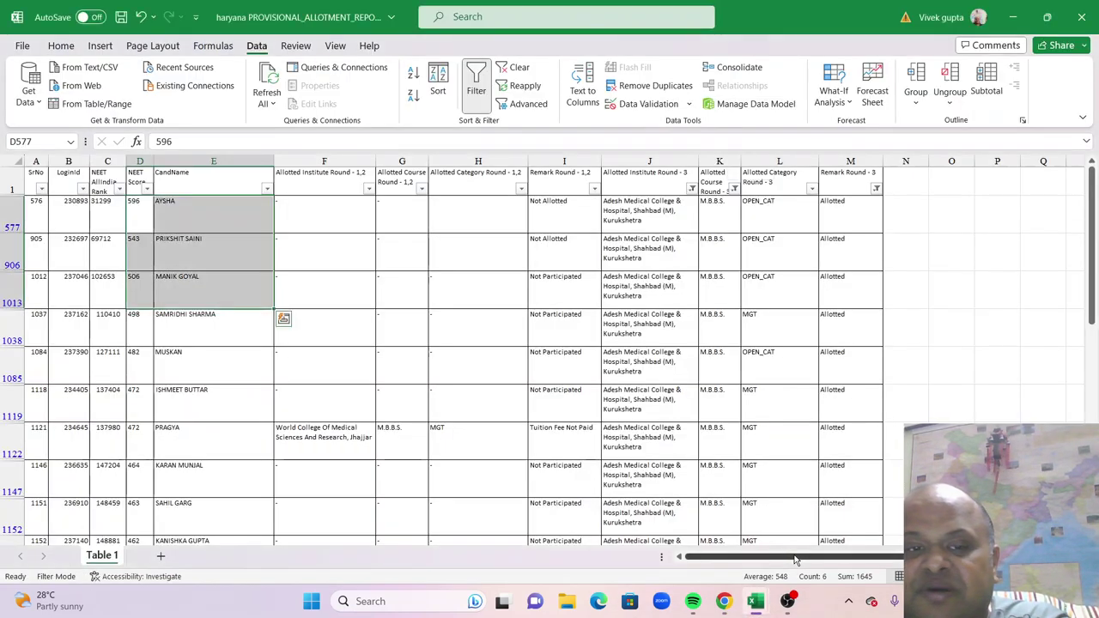
click(695, 267)
click(692, 188)
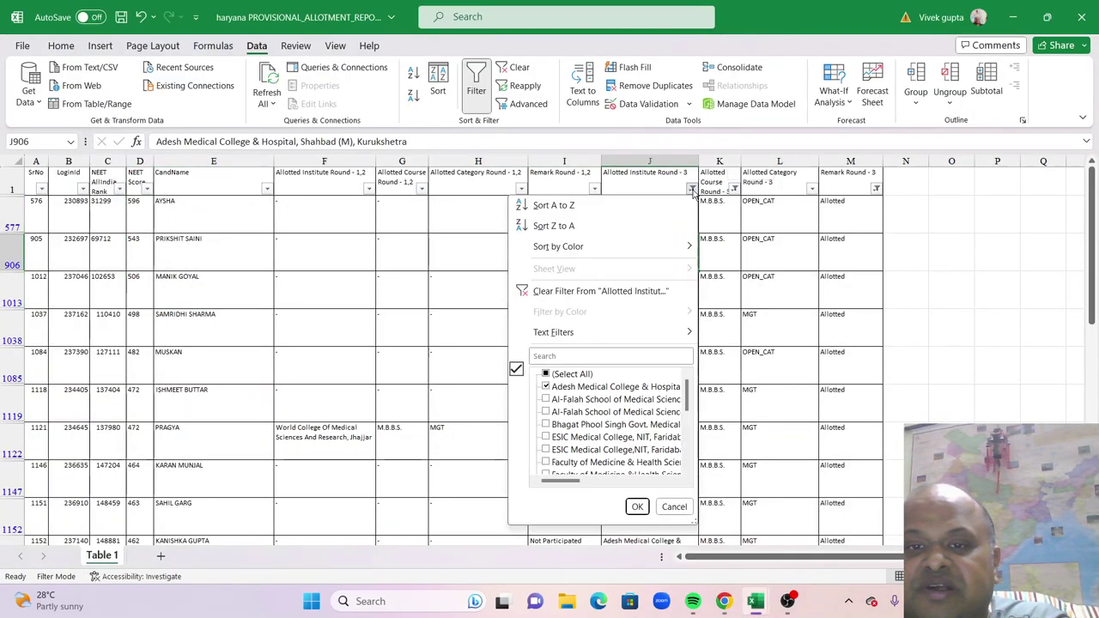
click(547, 388)
scroll(587, 437, down, 1)
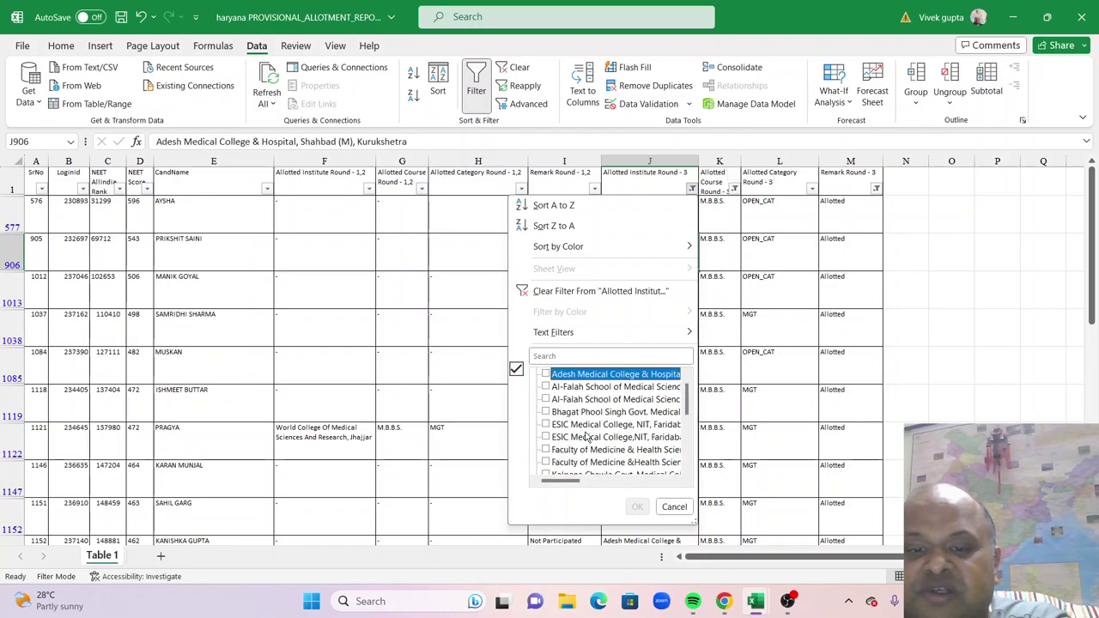
scroll(587, 437, down, 2)
click(547, 375)
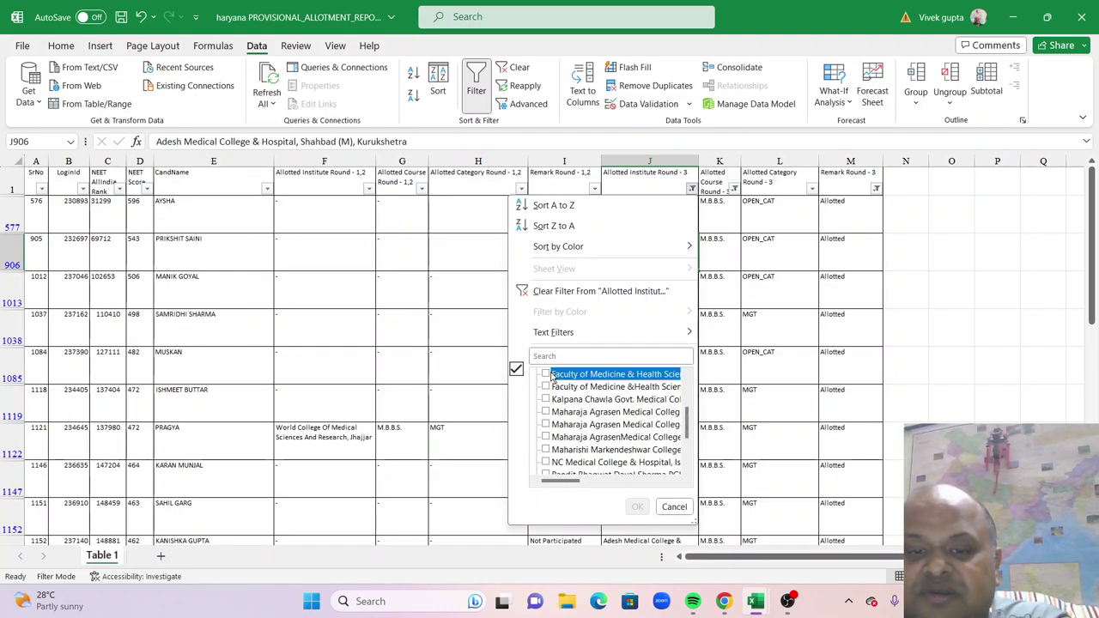
click(547, 387)
click(637, 507)
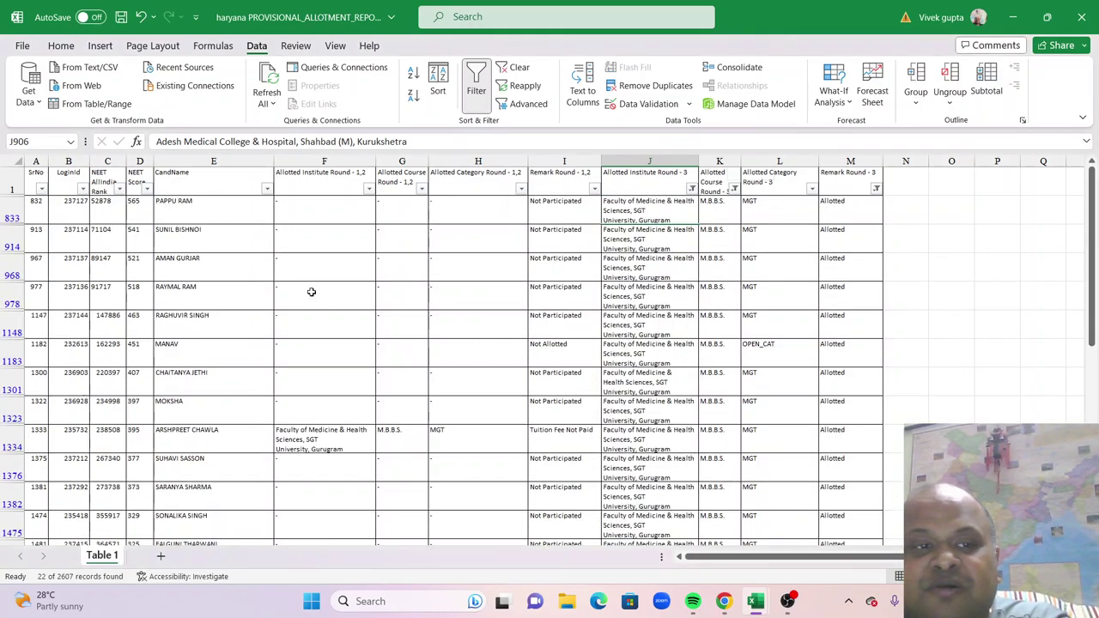
- Compare the top four provisional SGT University NEET scores with the highest verified candidate's score in the haryana workbook
drag(161, 201, 157, 300)
drag(131, 210, 136, 298)
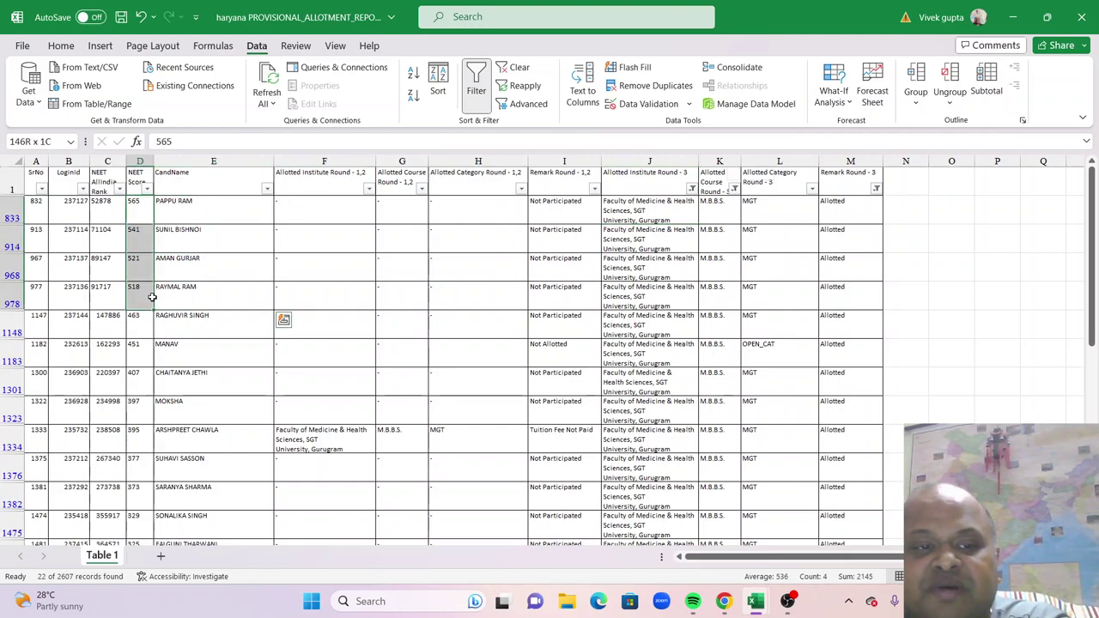
mouse_move(754, 605)
click(683, 526)
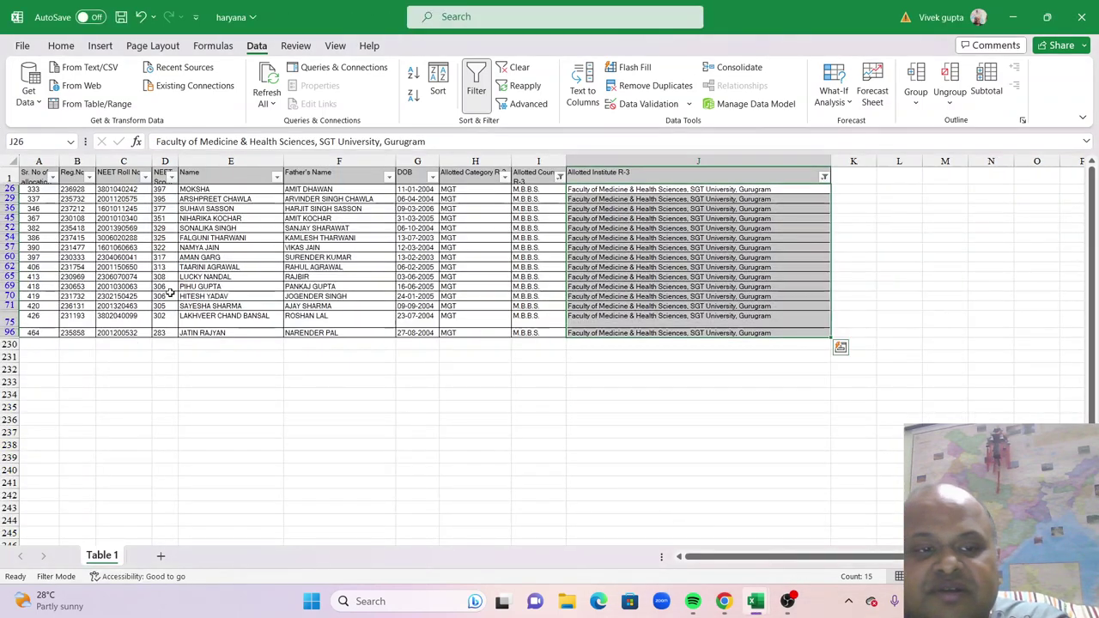
click(165, 190)
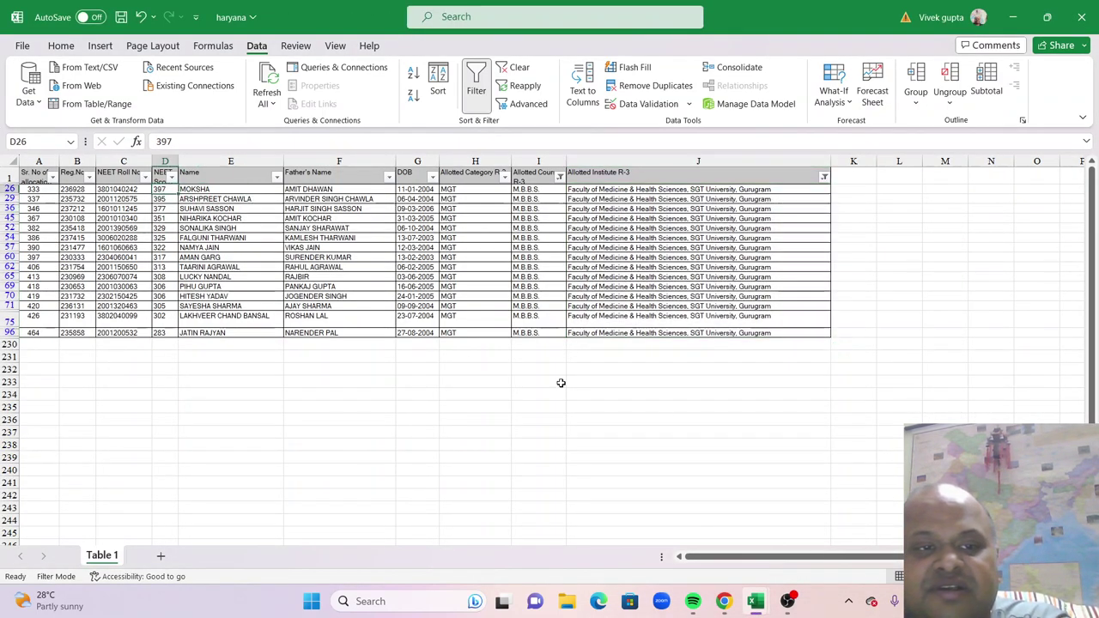
- Return to the haryana PROVISIONAL_ALLOTMENT workbook and select the NEET scores of the top seven SGT University candidates, from 407 up to 565
mouse_move(755, 603)
click(831, 527)
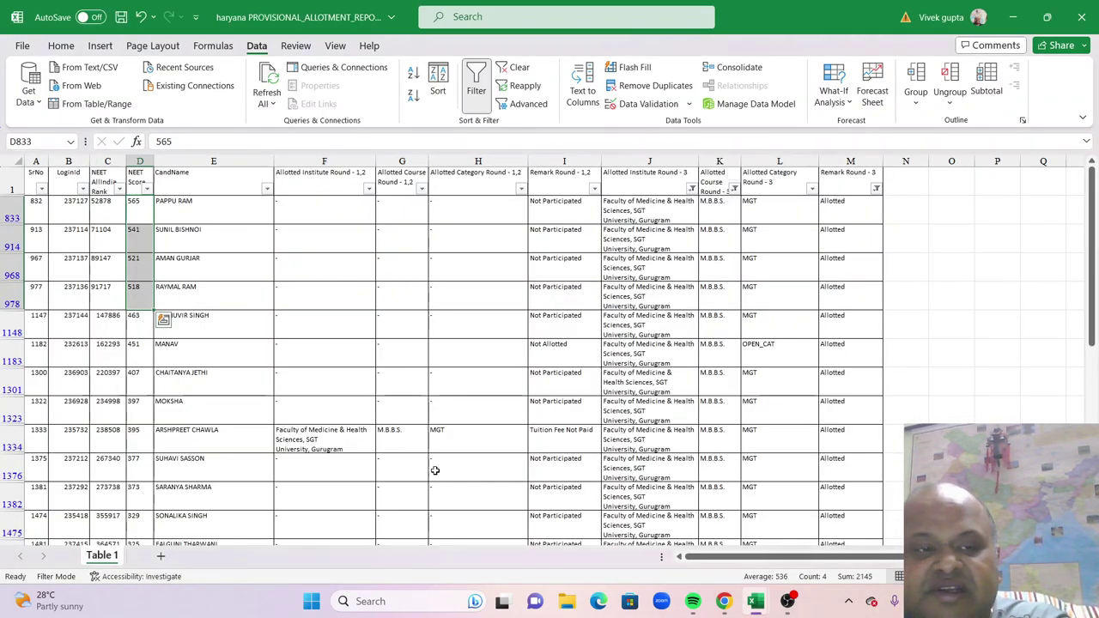
drag(133, 374, 142, 210)
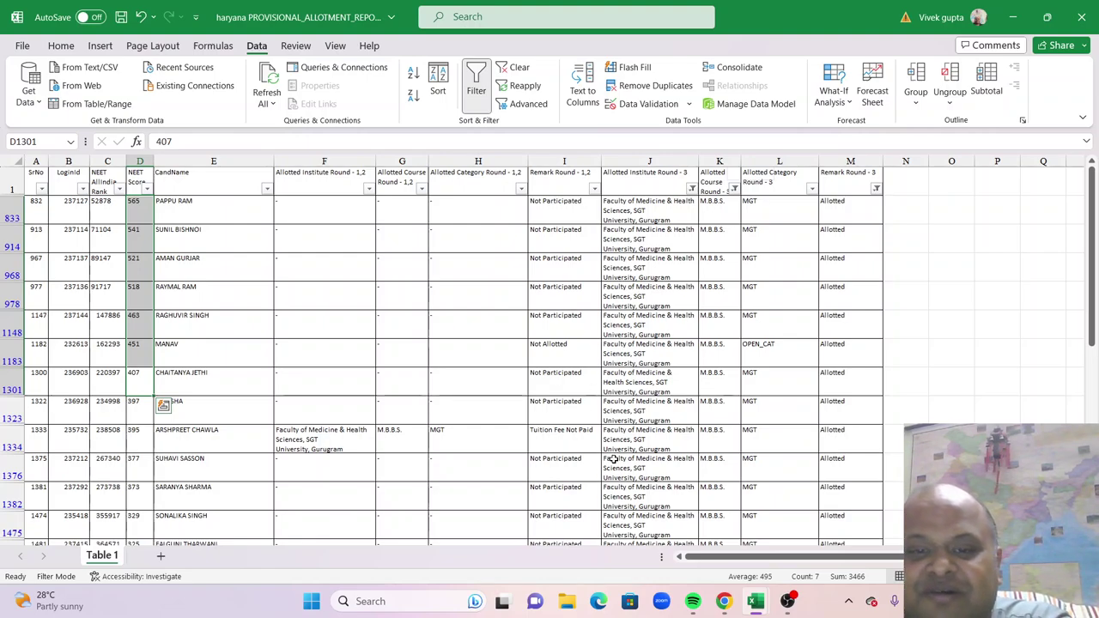
- Check the lowest NEET score in the provisional SGT University list by selecting the last candidate's score cell, and return to the list's start
scroll(612, 461, down, 2)
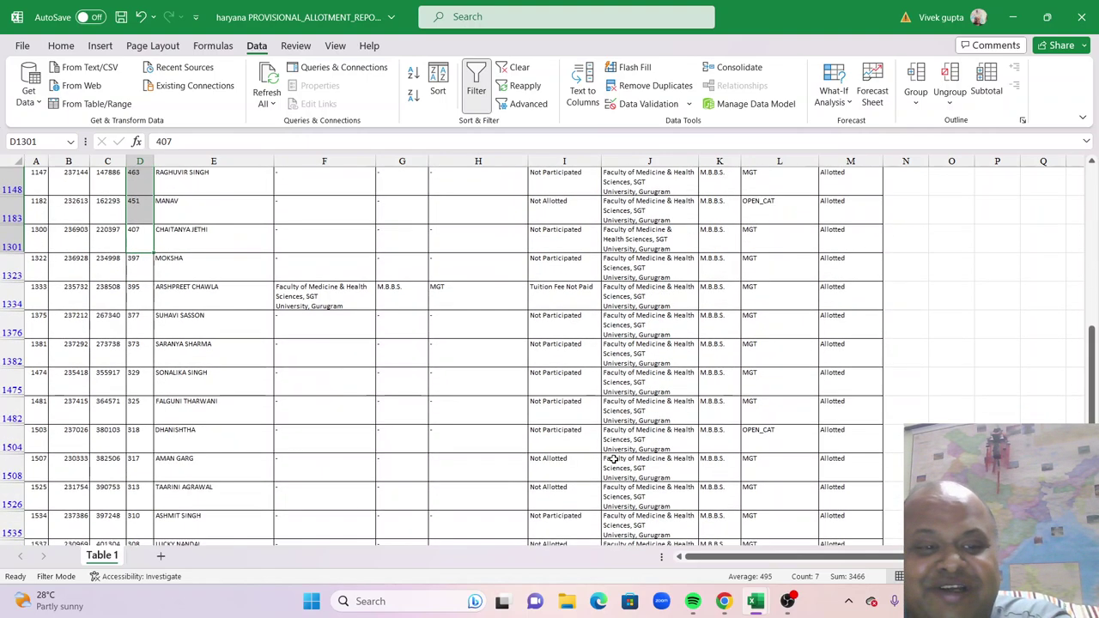
scroll(613, 461, down, 5)
click(129, 384)
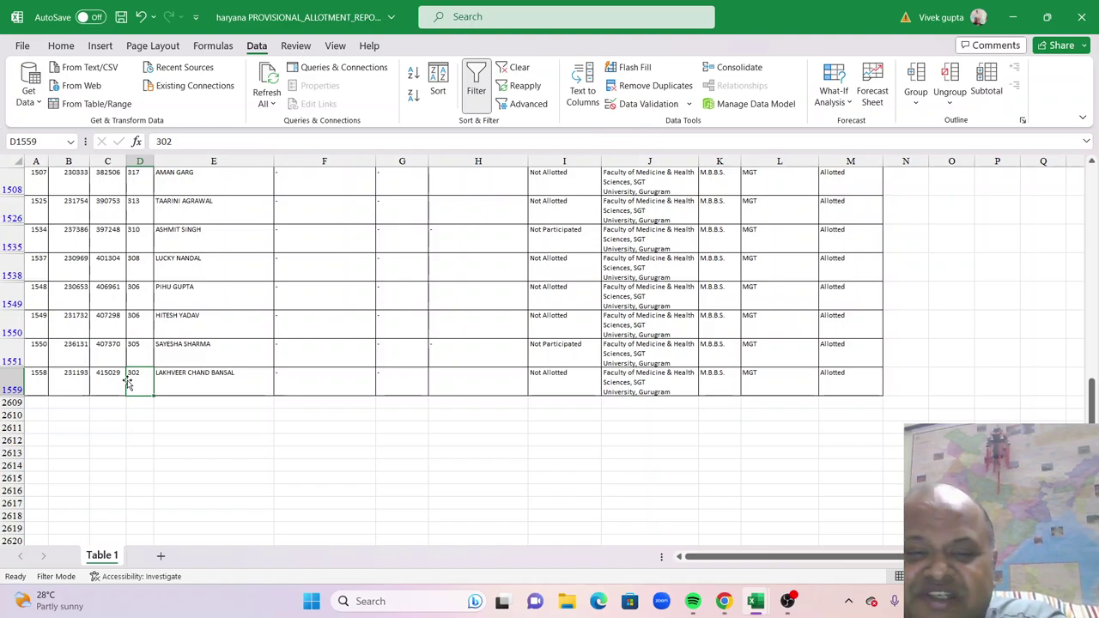
scroll(601, 236, up, 5)
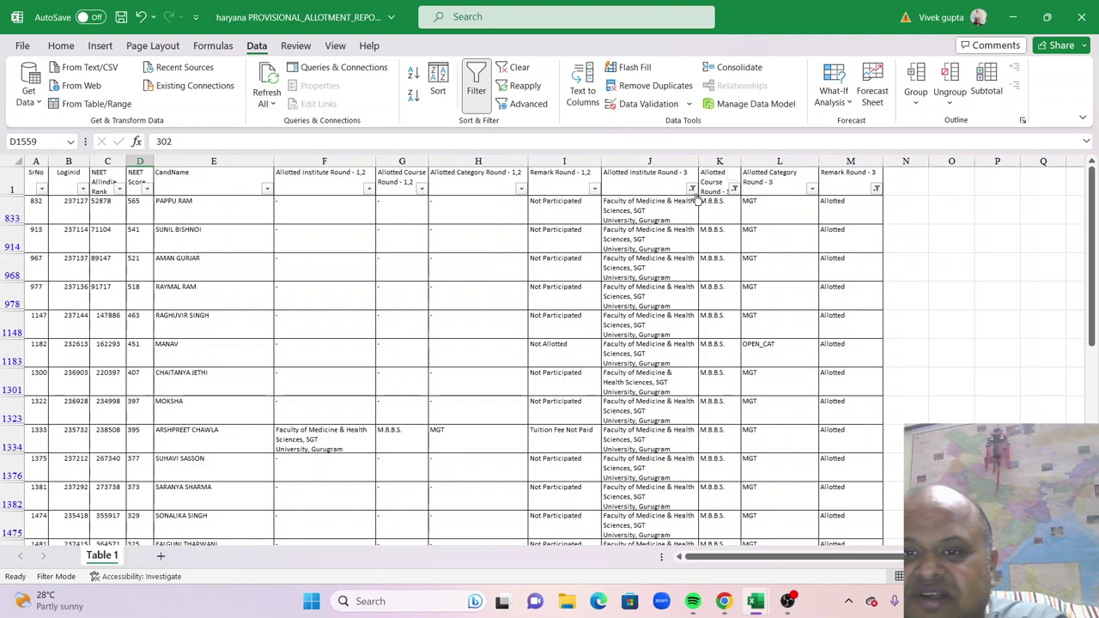
- In the haryana workbook, filter Allotted Institute R-3 to Al-Falah School of Medical Science & Research Centre instead of Faculty of Medicine & Health Sciences
mouse_move(756, 600)
click(696, 529)
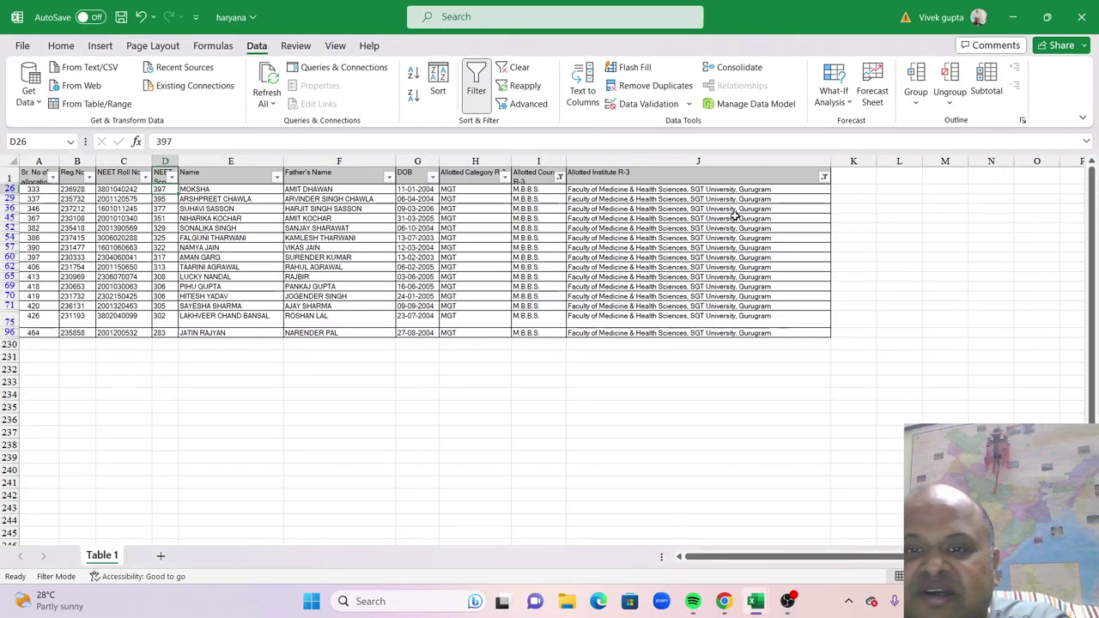
click(837, 175)
click(824, 176)
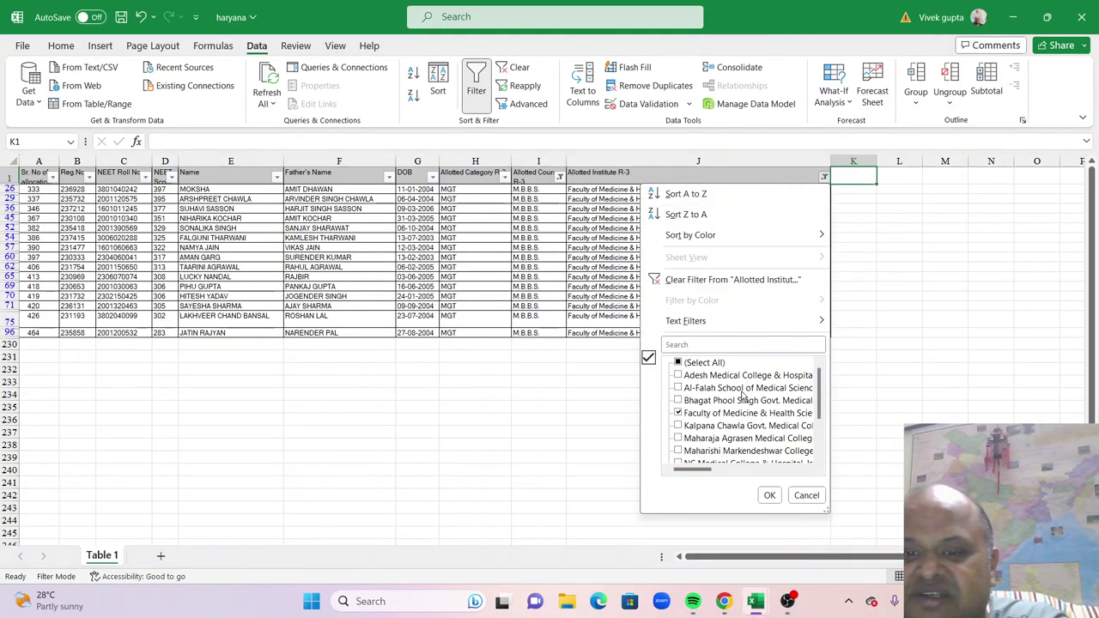
click(678, 413)
click(678, 387)
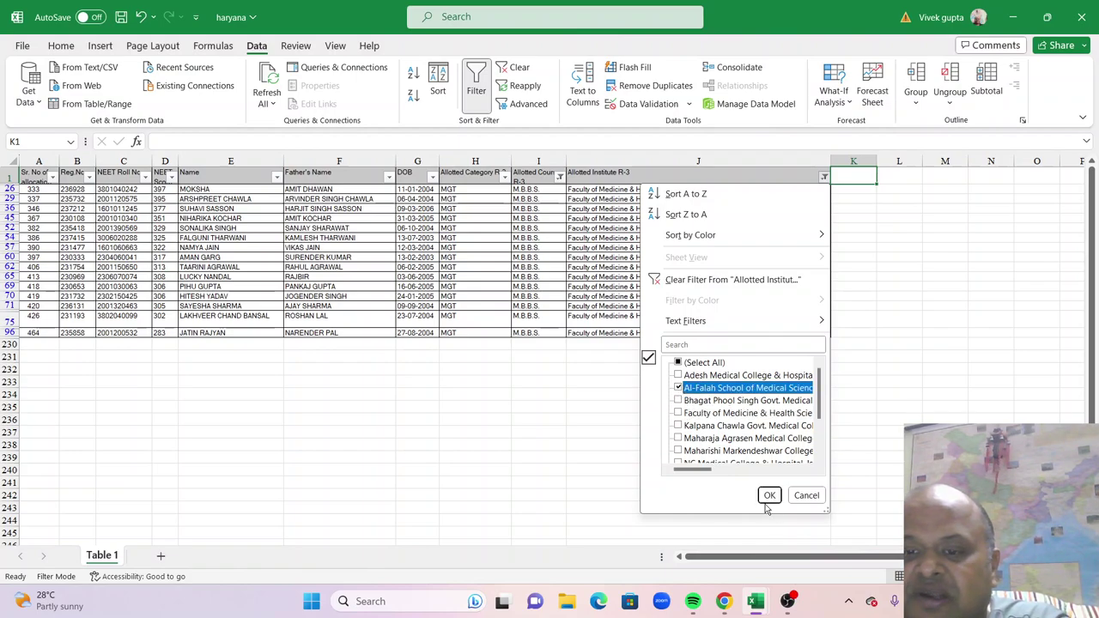
click(768, 495)
- Count the verified Al-Falah candidates by selecting their institute cells, and check the college's vacancies in the 3RD-ROUND vacant seat matrix PDF in Chrome
drag(623, 189, 689, 429)
click(723, 601)
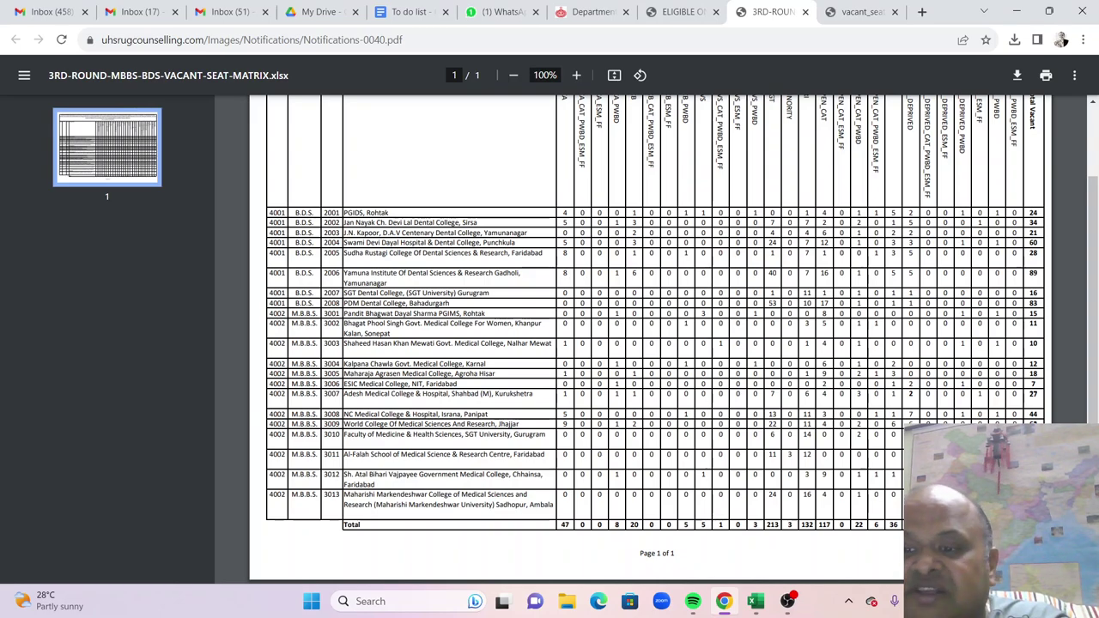
- Switch to the haryana PROVISIONAL_ALLOTMENT_REPORT_3 workbook in Excel and close it without saving the changes
mouse_move(756, 601)
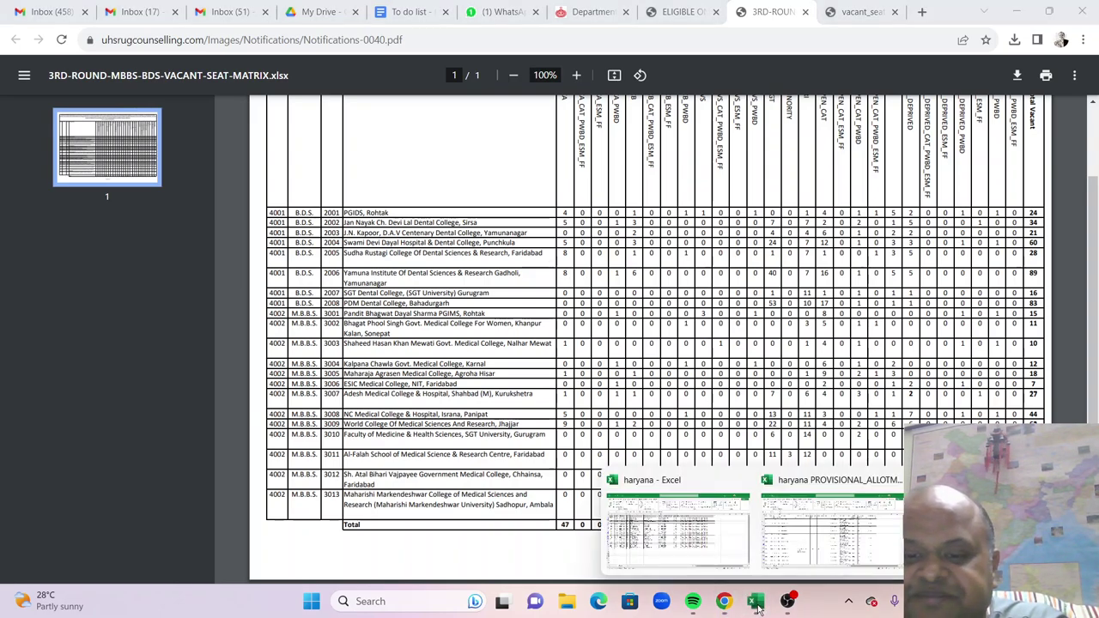
click(802, 558)
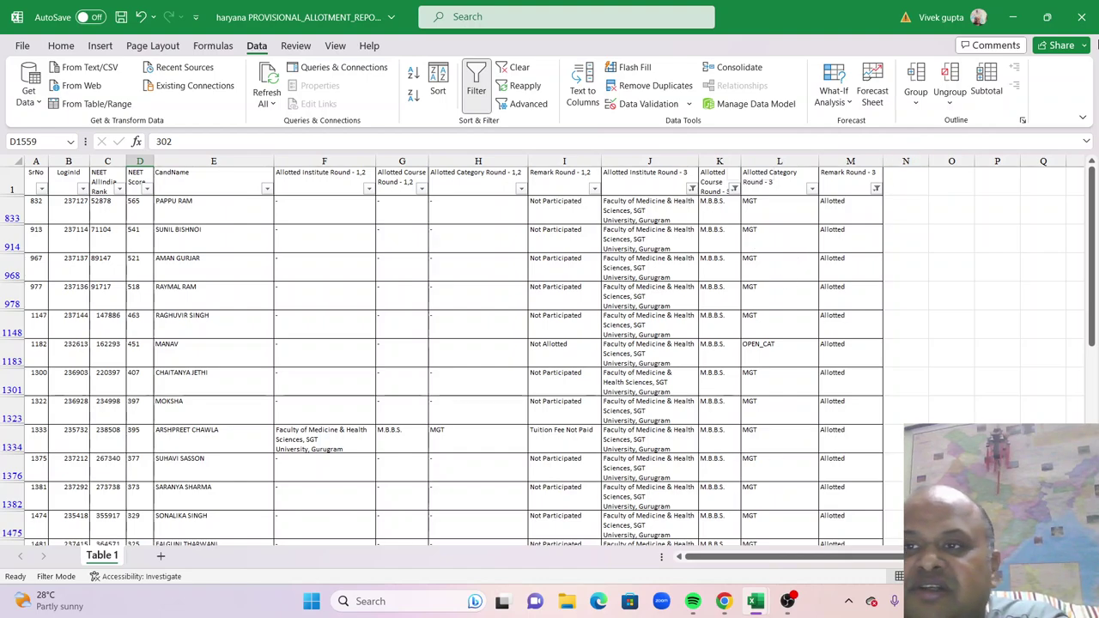
click(1081, 16)
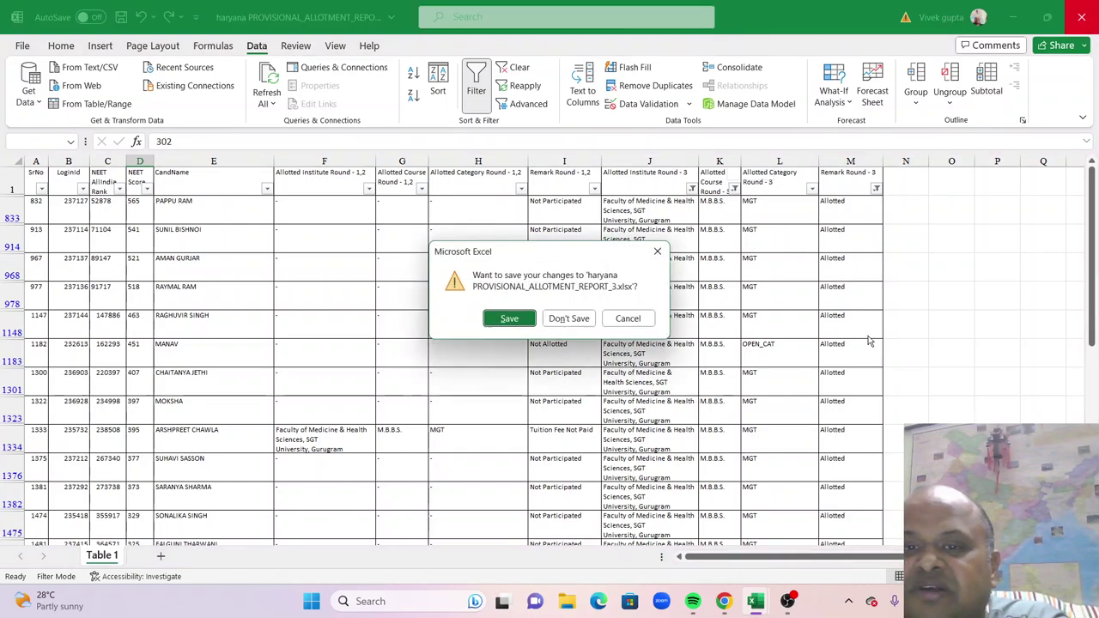
click(574, 321)
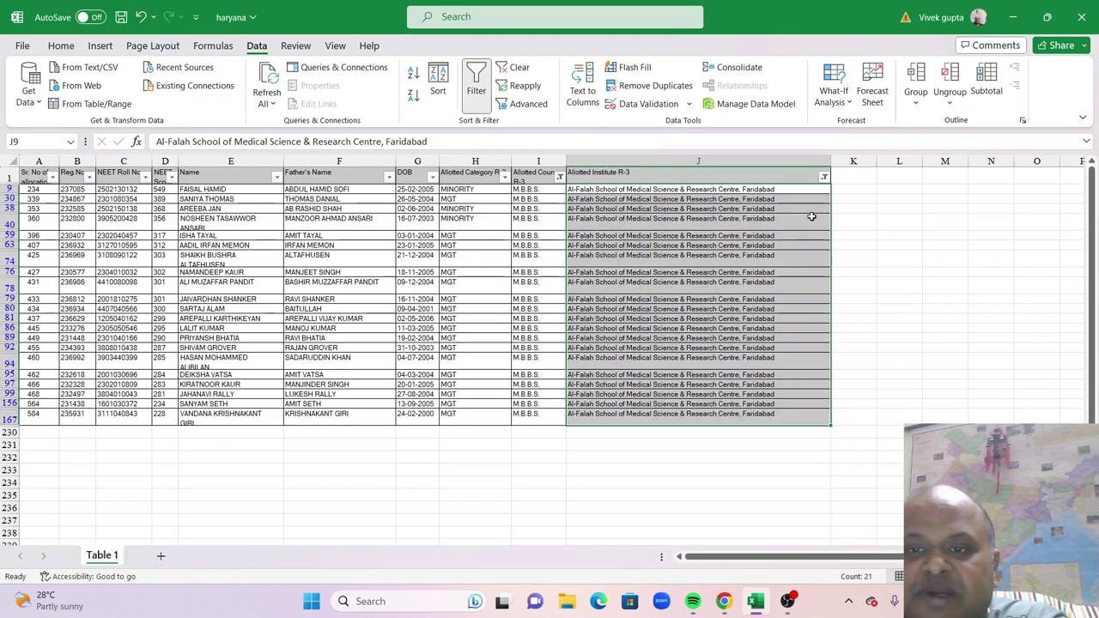
- Filter Allotted Institute R-3 in the haryana workbook to World College Of Medical Sciences And Research, Jhajjar, instead of Al-Falah
click(824, 177)
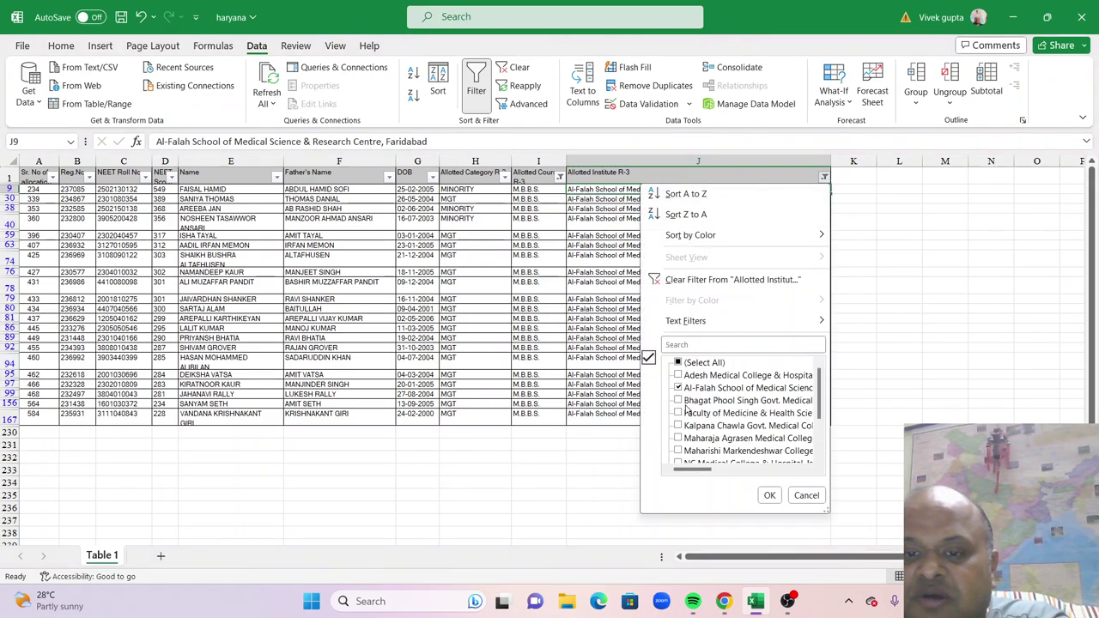
click(678, 387)
scroll(703, 412, down, 3)
scroll(704, 412, up, 2)
scroll(704, 429, down, 3)
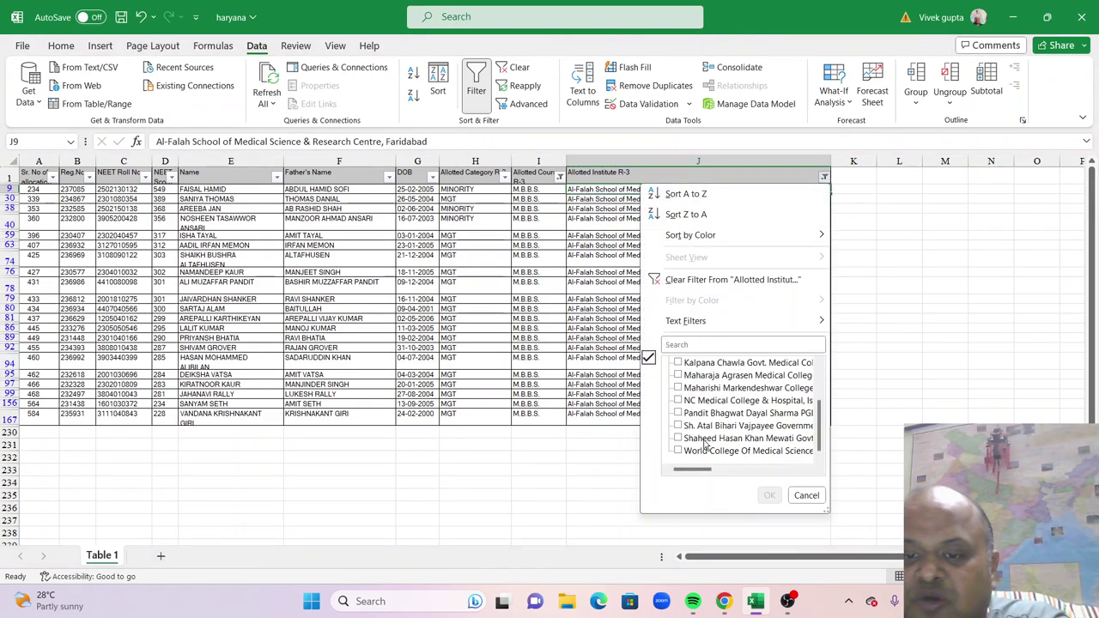
click(678, 451)
click(769, 496)
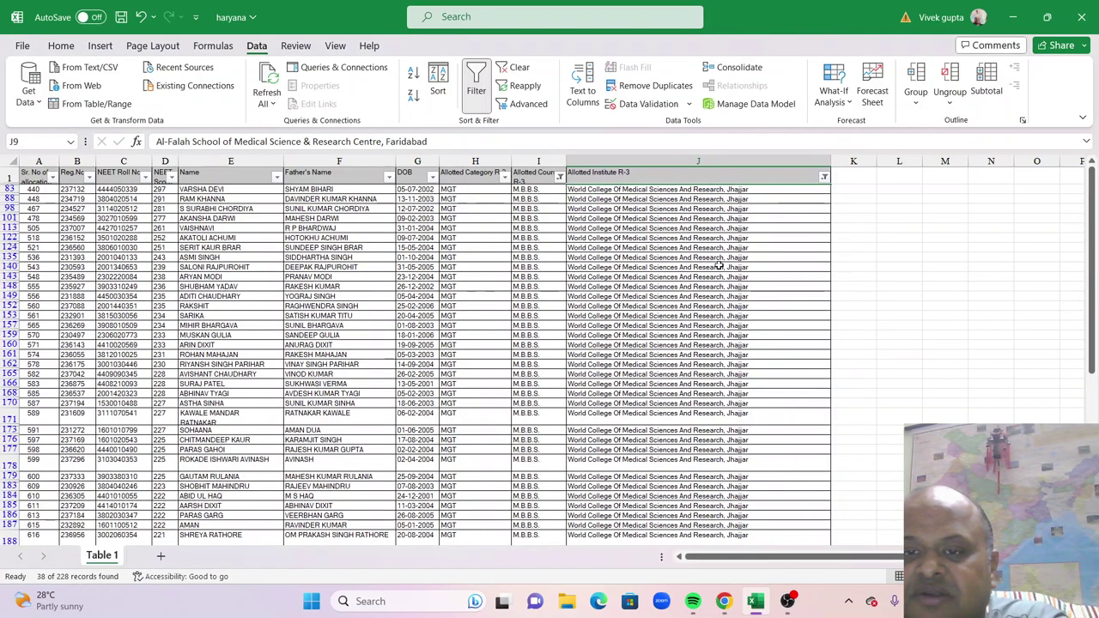
- Count the verified World College candidates by selecting their institute cells, and check the college's vacancies in the seat matrix PDF in Chrome
drag(736, 191, 694, 190)
scroll(705, 522, down, 1)
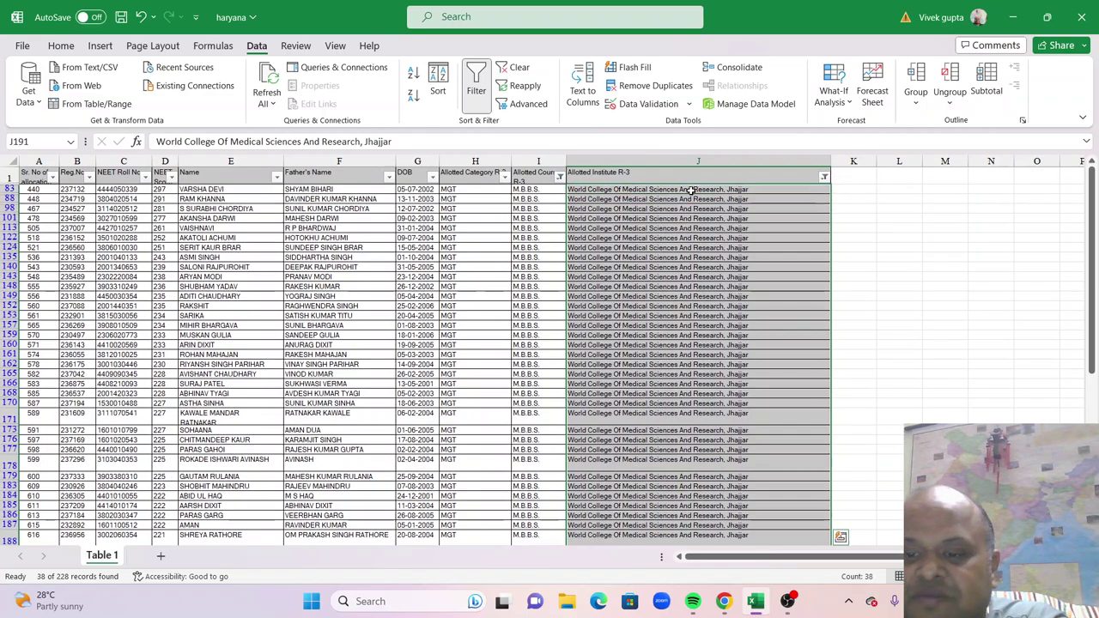
click(724, 601)
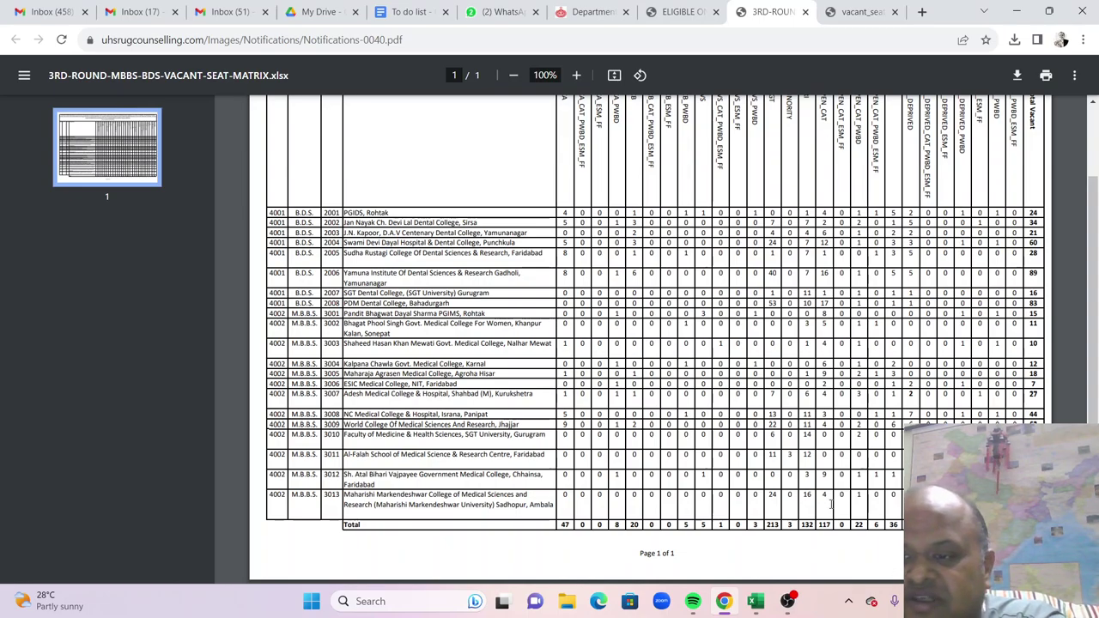
- Back in the haryana workbook, filter Allotted Institute R-3 to only NC Medical College & Hospital, Israna, Panipat, and select its institute cells to count the candidates
click(755, 601)
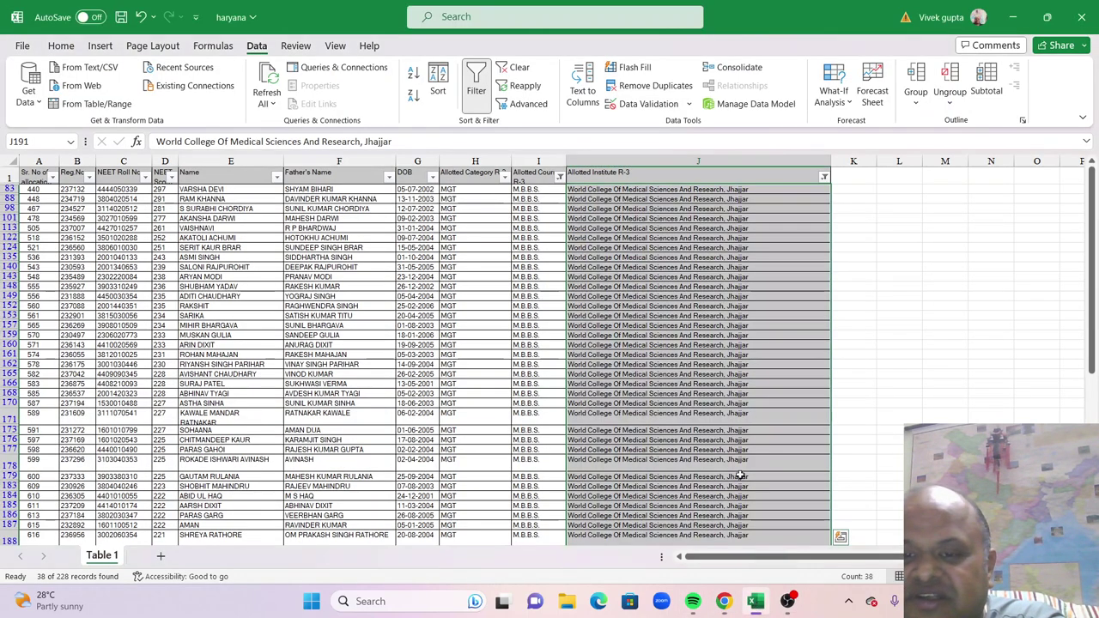
click(785, 237)
click(824, 177)
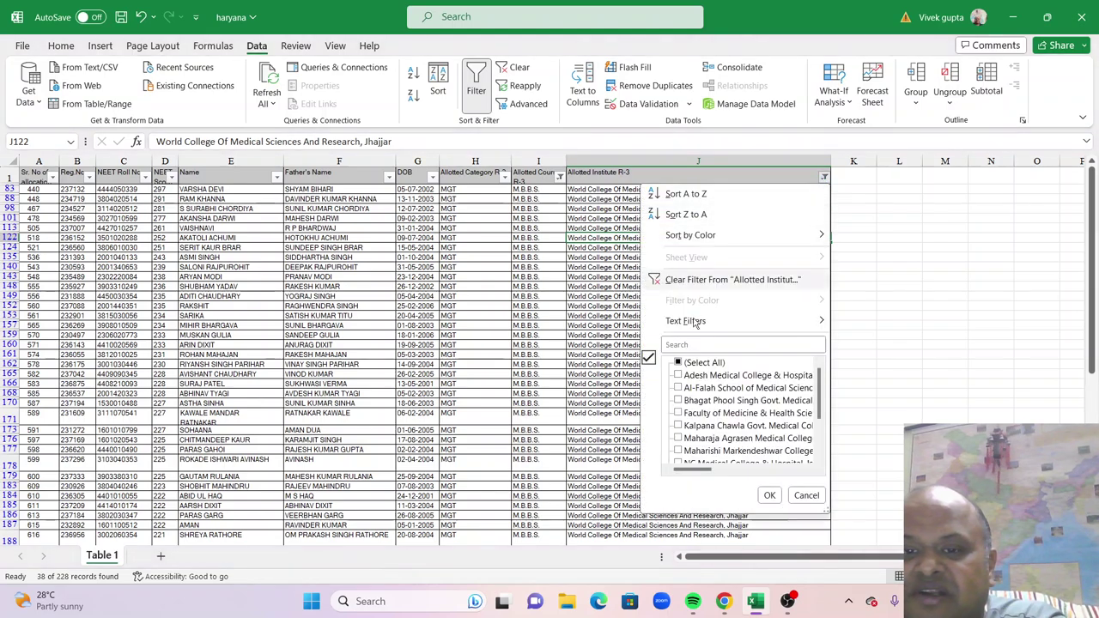
scroll(684, 413, down, 2)
click(679, 451)
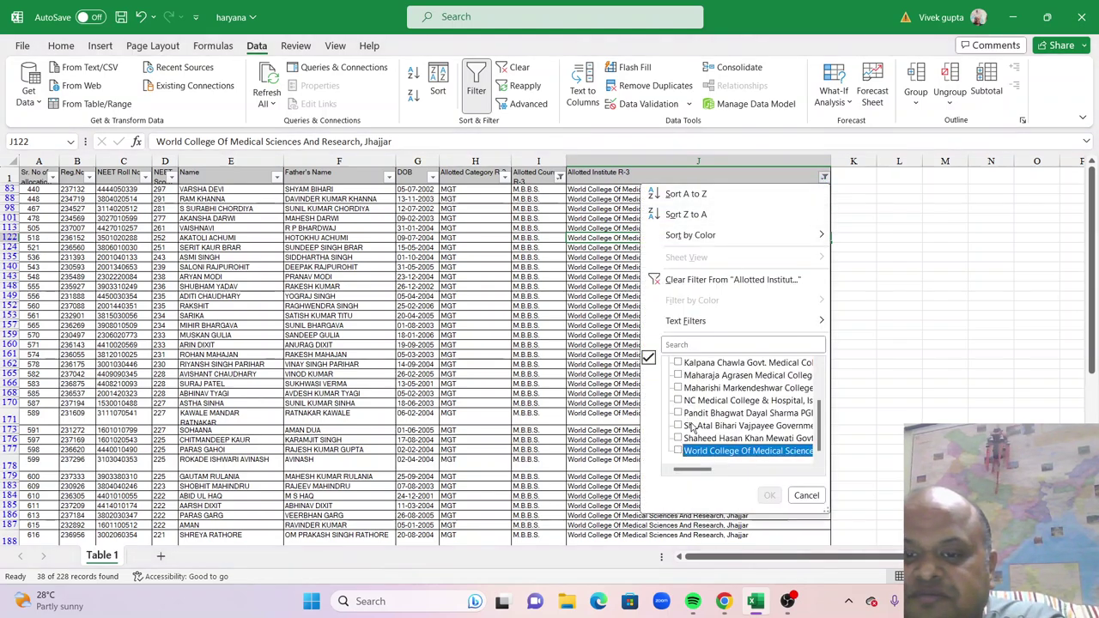
click(687, 400)
click(769, 496)
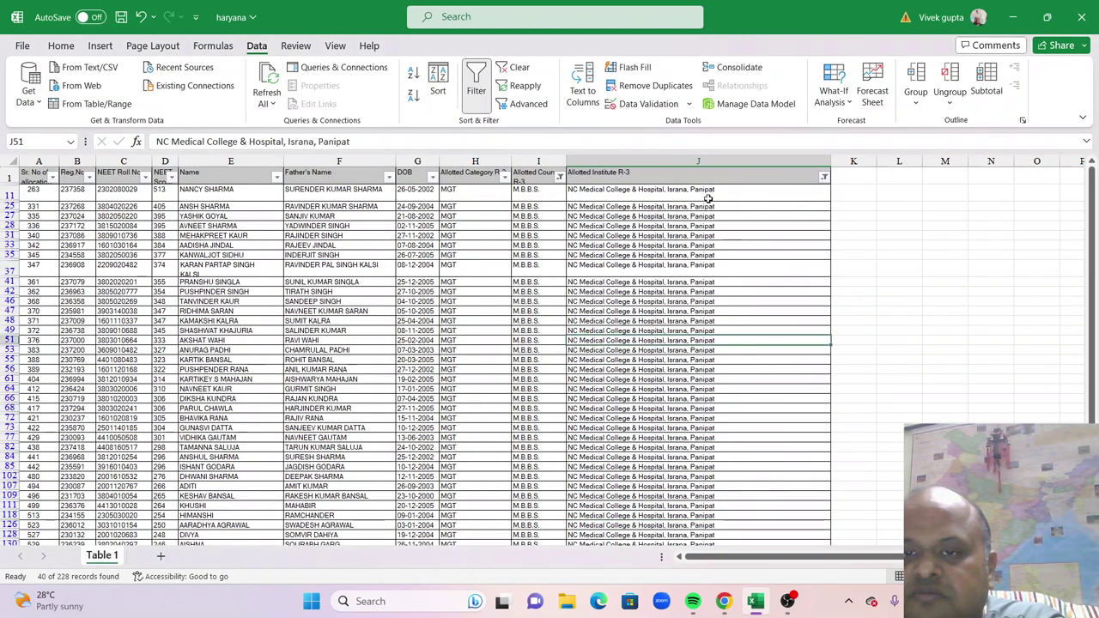
drag(708, 199, 671, 519)
scroll(816, 375, up, 2)
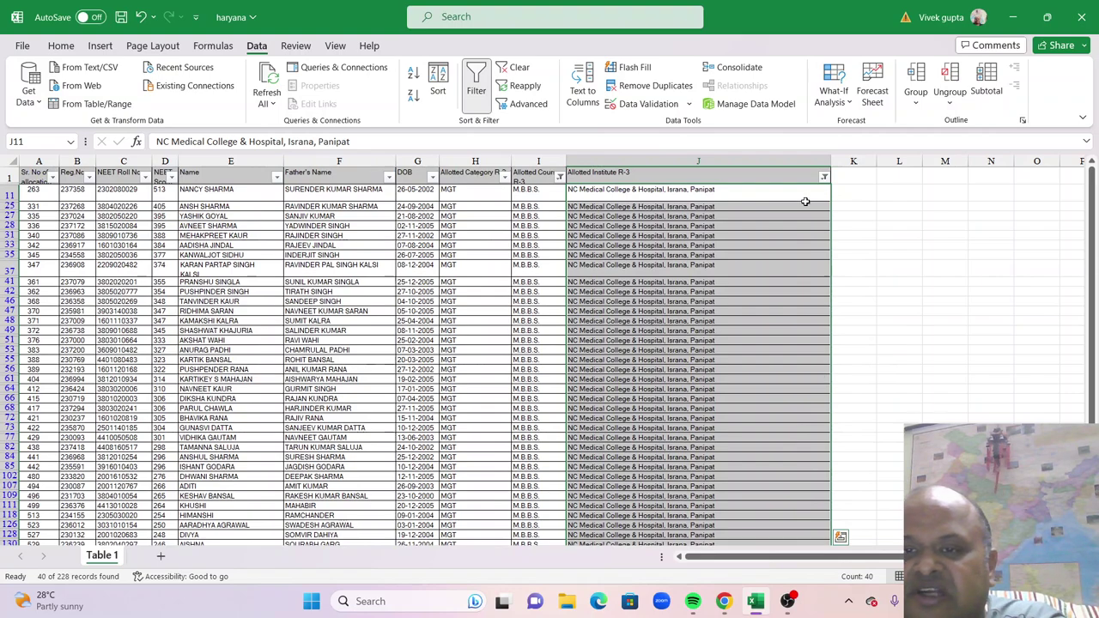
- Filter Allotted Institute R-3 to Maharishi Markendeshwar College of Medical Sciences and Research instead of NC Medical College & Hospital
click(823, 176)
click(704, 462)
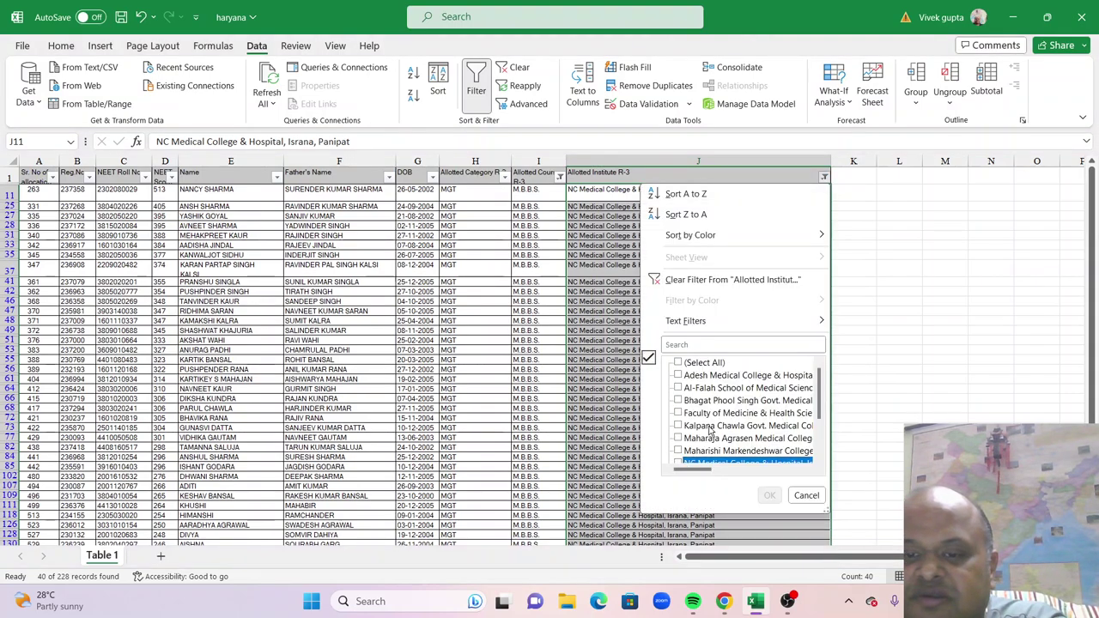
scroll(710, 429, down, 2)
click(678, 388)
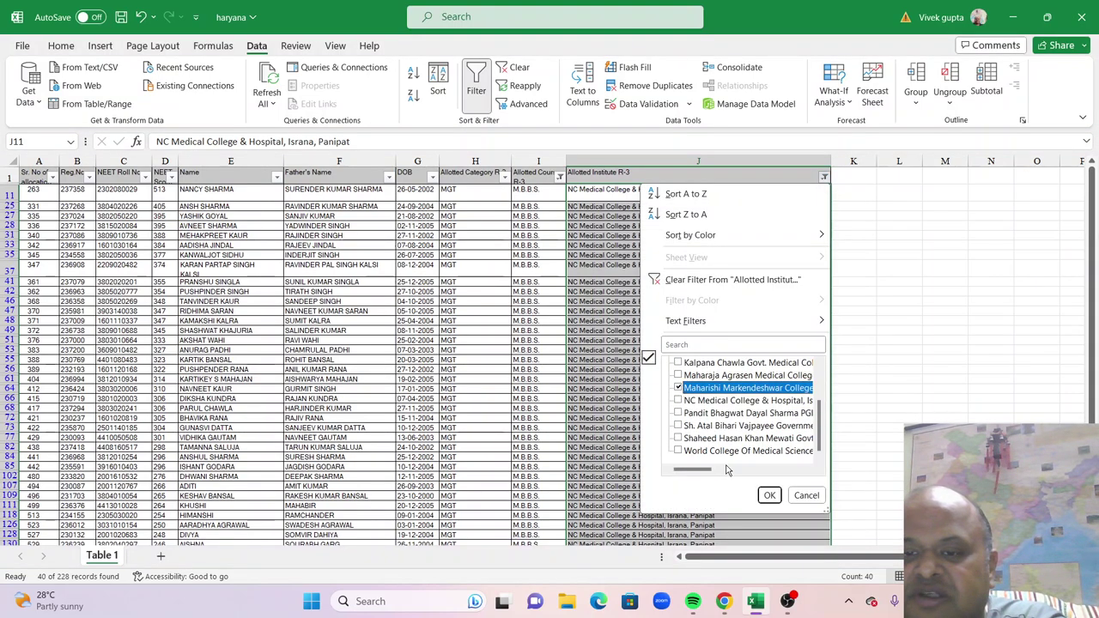
click(769, 495)
- Compare the count of verified Maharishi Markendeshwar candidates with the college's vacancies in the seat matrix PDF in Chrome, ending back in the haryana workbook
drag(744, 188, 705, 486)
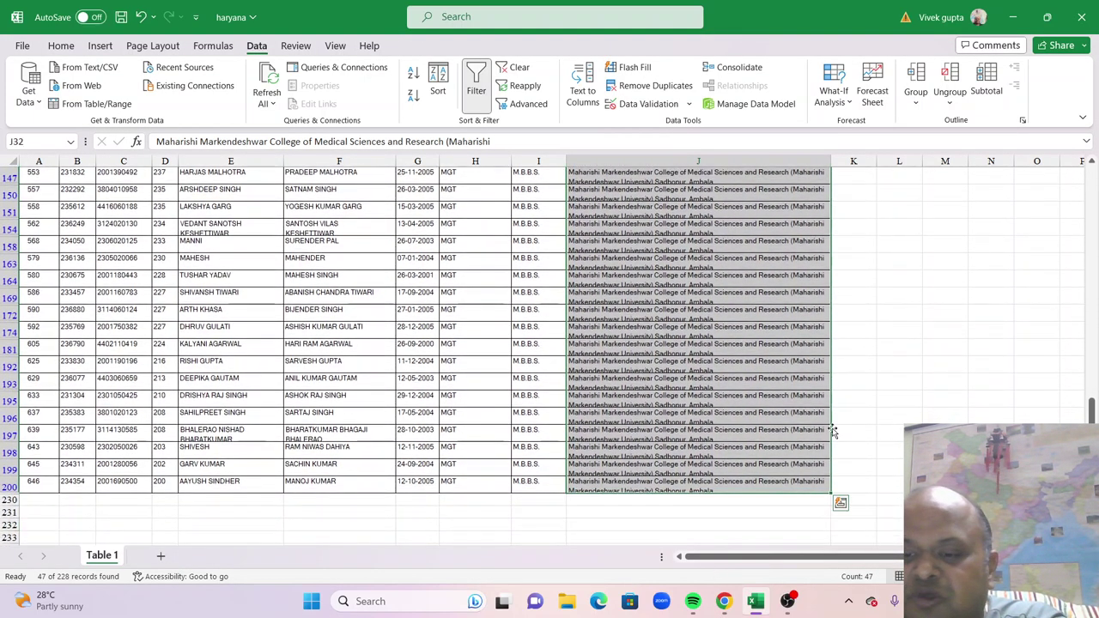
click(721, 602)
click(718, 605)
click(718, 604)
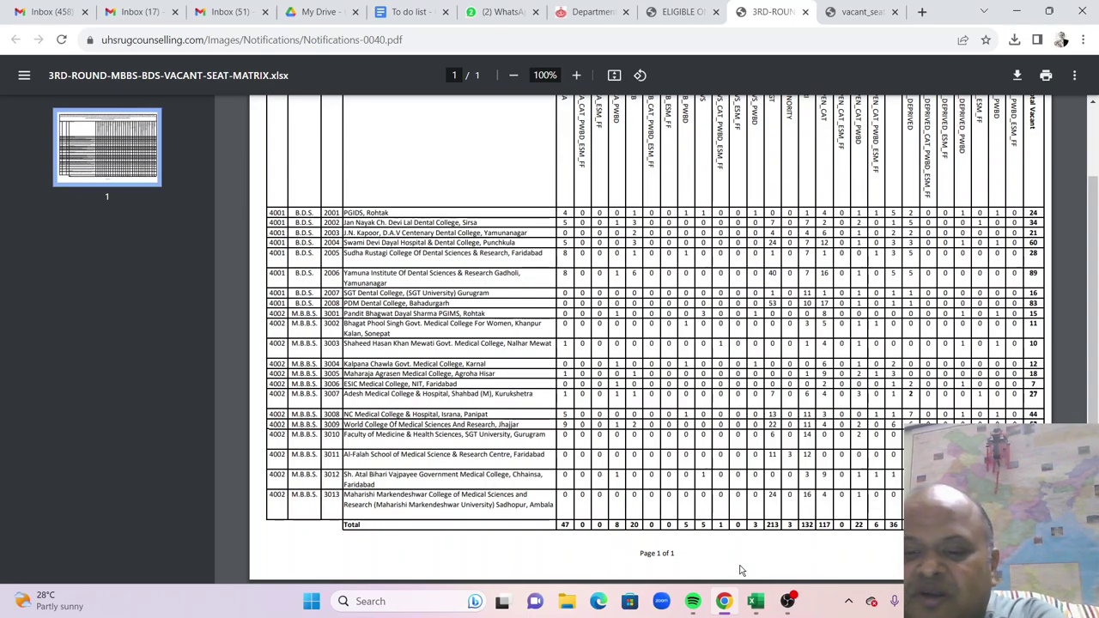
click(756, 600)
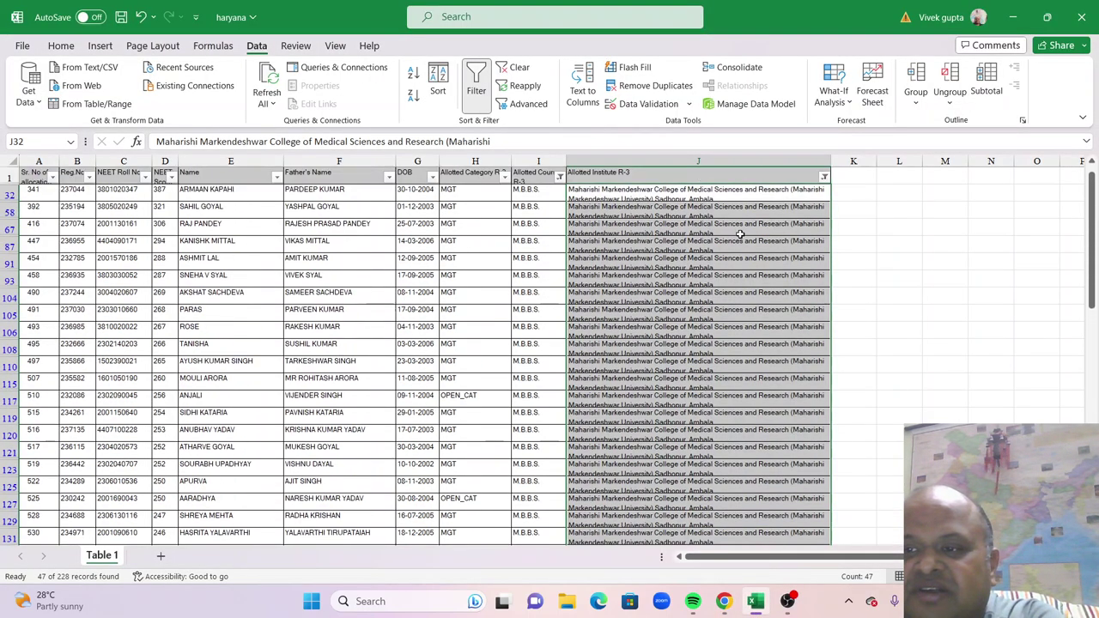
click(671, 275)
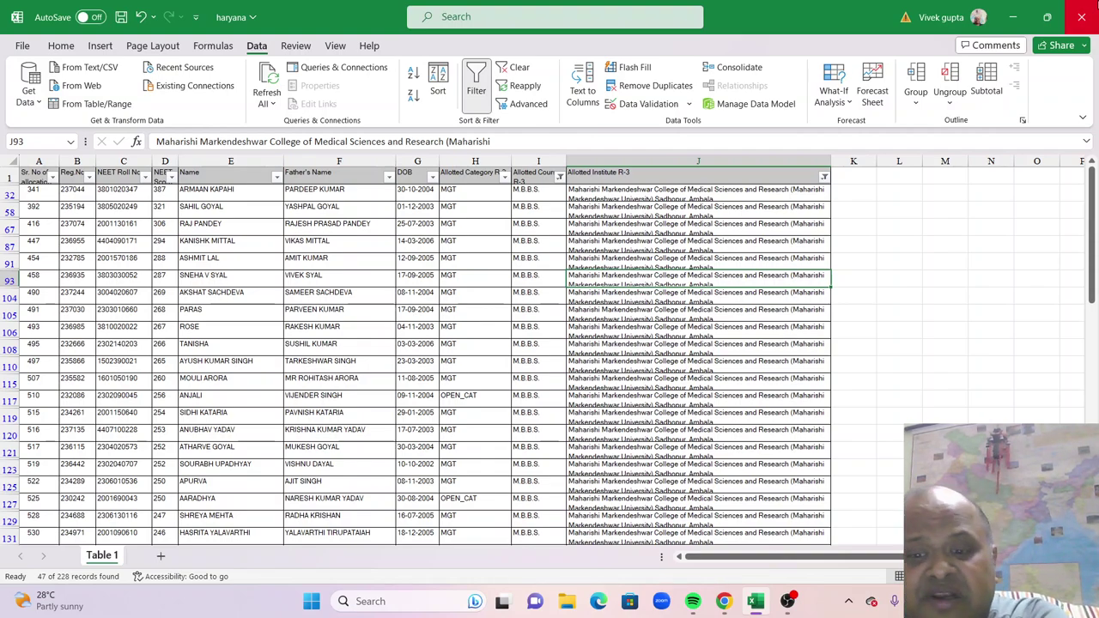
- Switch to Chrome and examine the management seat vacancies in the Rajasthan vacant_seat_matrix_r3_EoD_19.09.2023 PDF
click(749, 600)
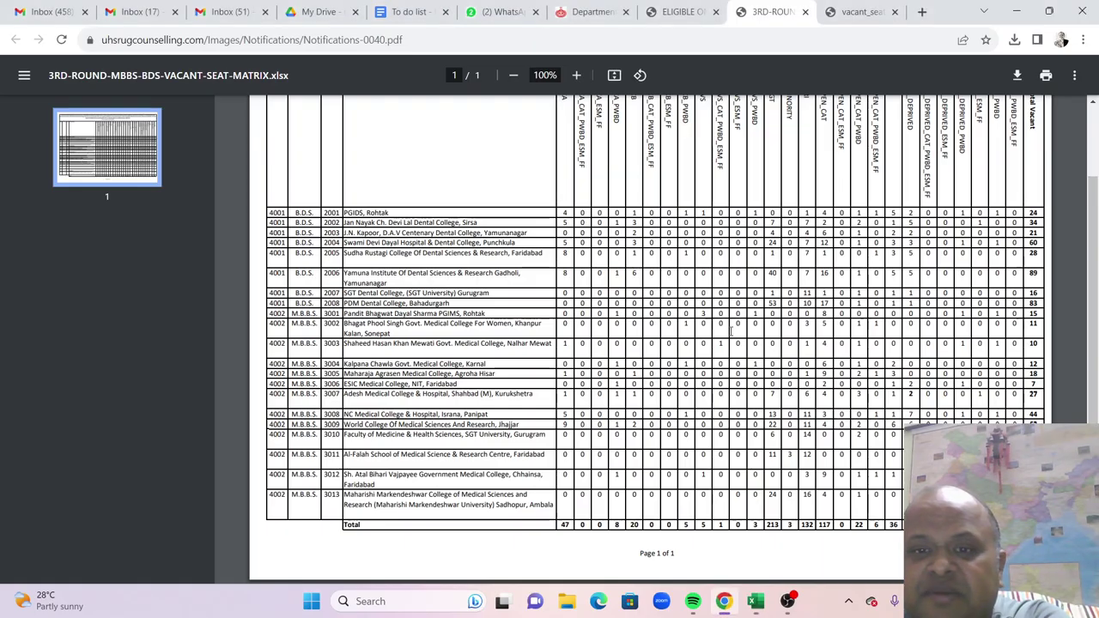
click(858, 12)
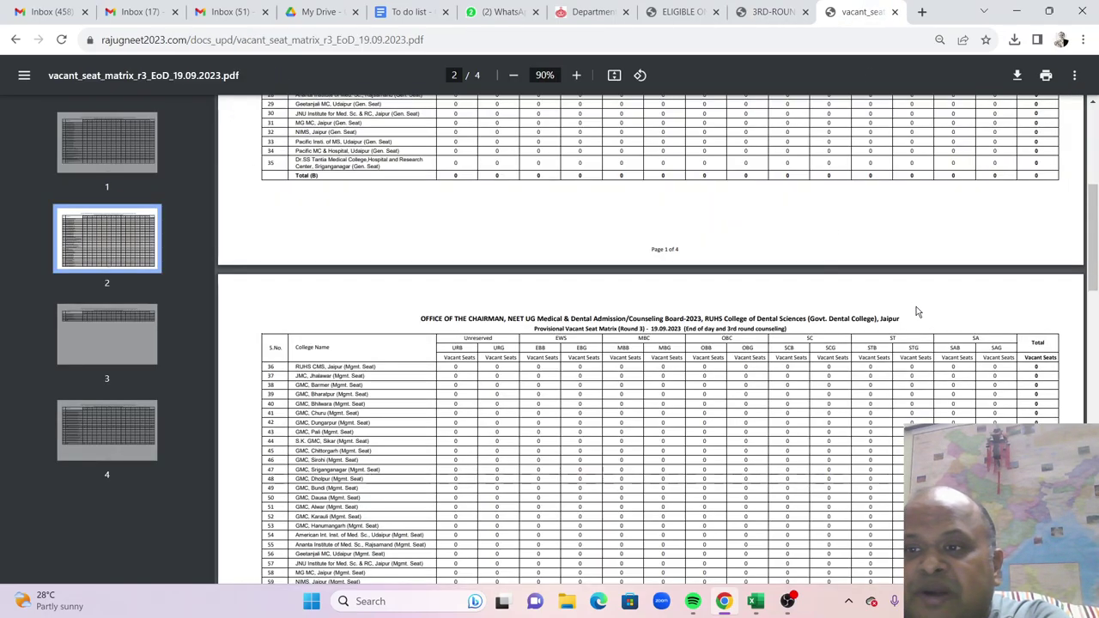
scroll(917, 310, up, 3)
scroll(979, 309, down, 5)
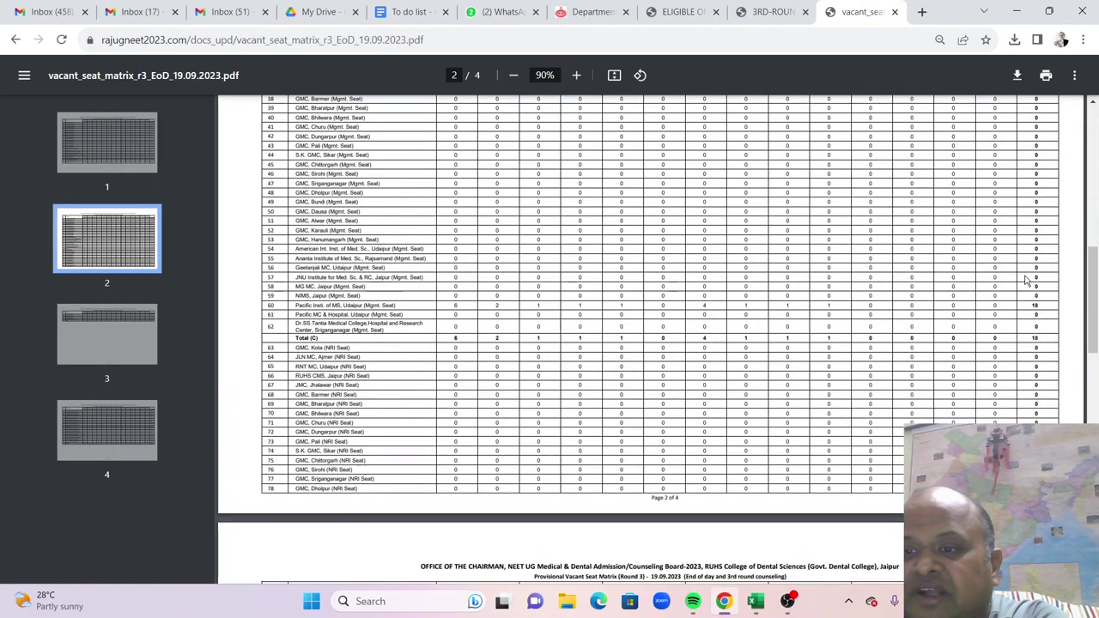
triple_click(1037, 316)
scroll(950, 291, up, 3)
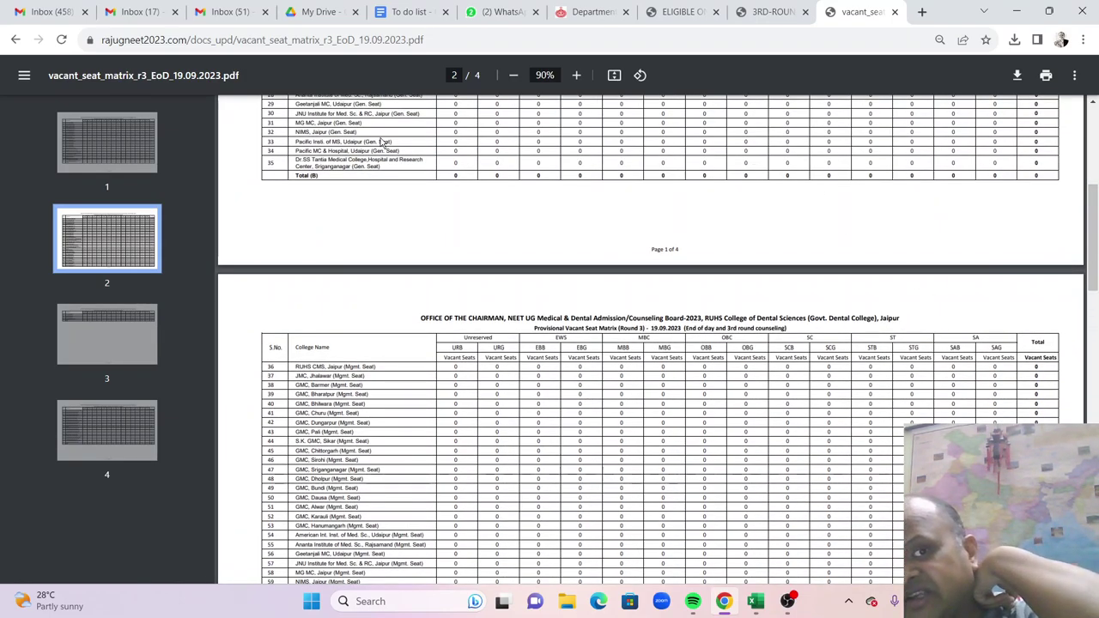
- Open the Stray Vacancy Round counseling notification from the rajugneet2023.com page and highlight the schedule from the registration start date to the fee deposit deadline
click(18, 46)
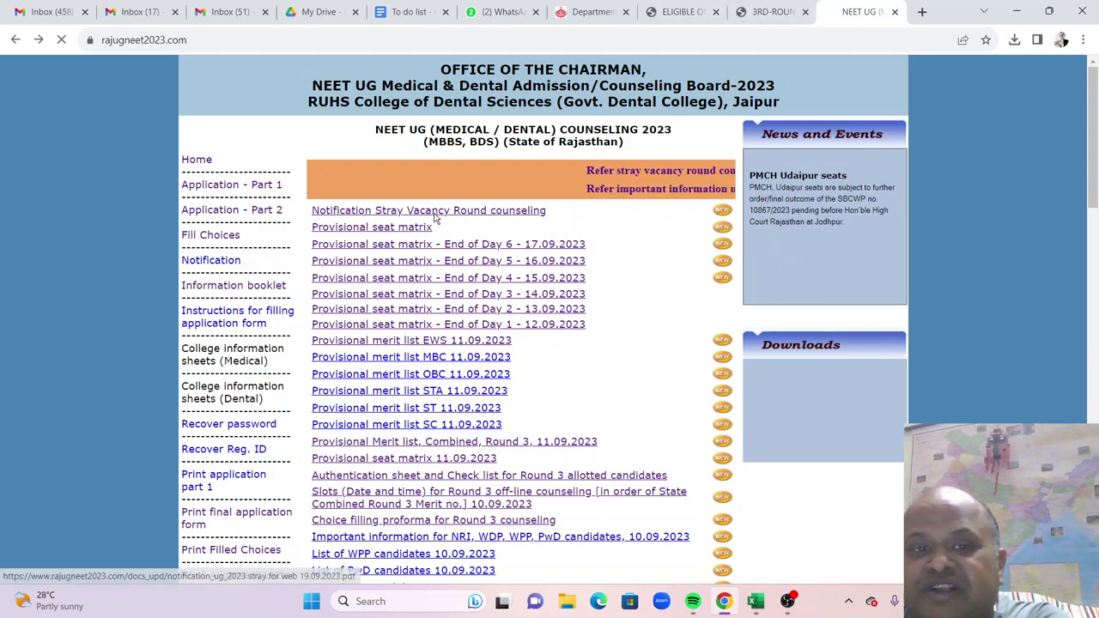
click(437, 210)
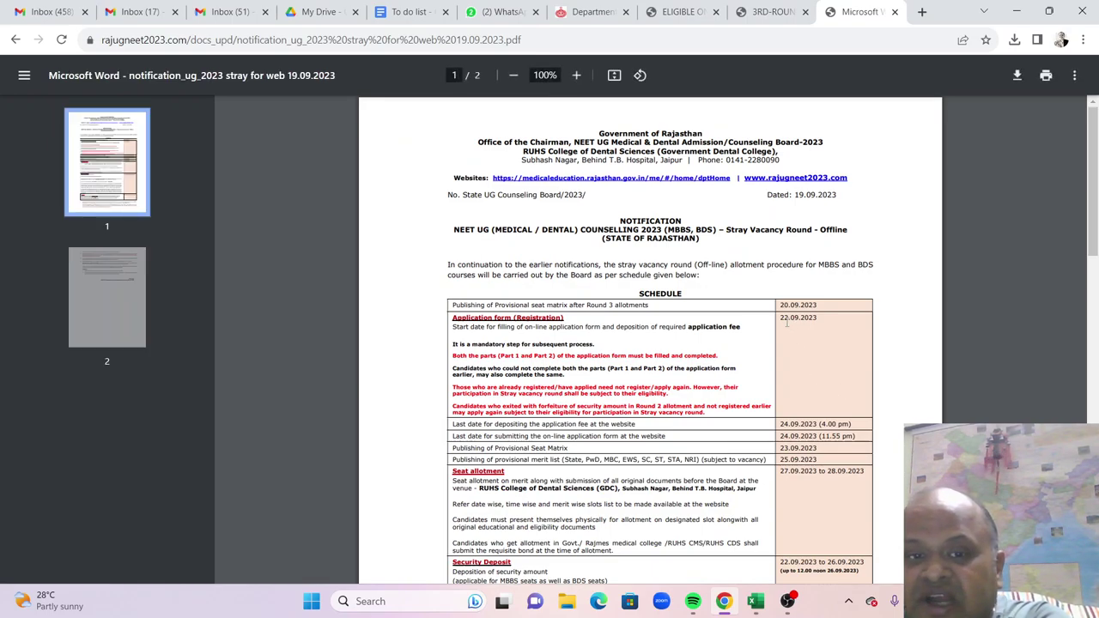
drag(781, 317, 800, 333)
drag(818, 386, 831, 423)
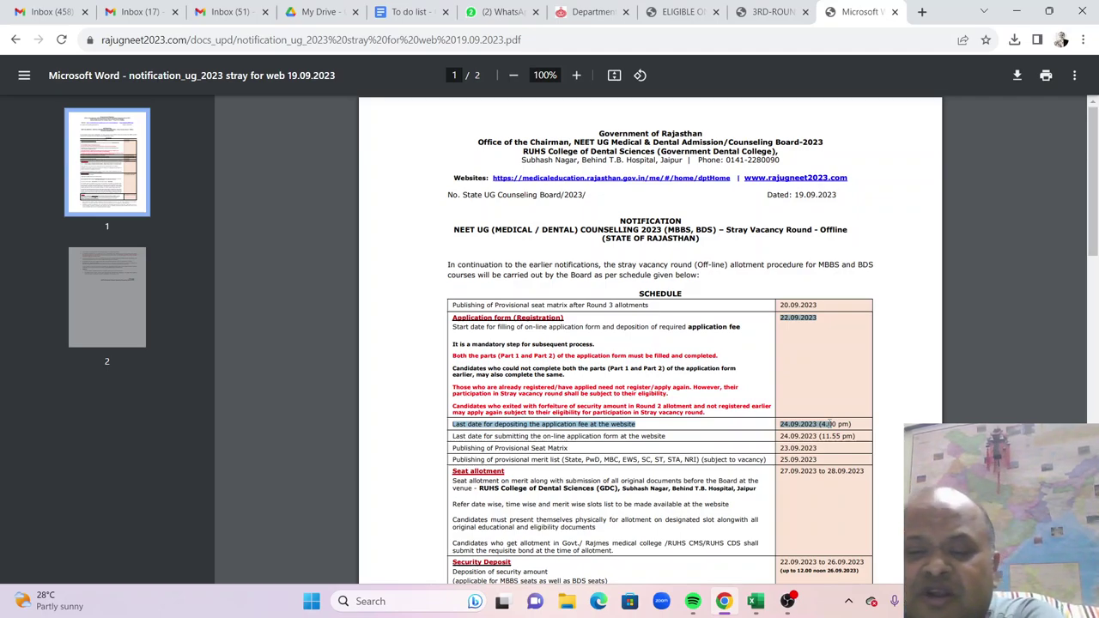
click(782, 323)
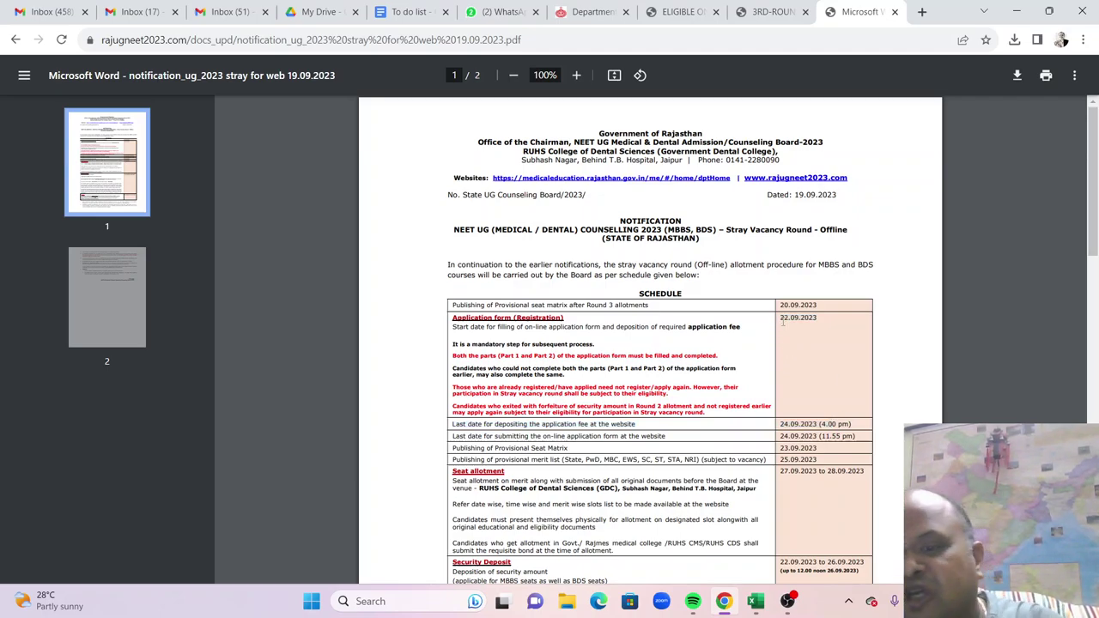
- Examine the notification's provisional seat matrix publishing date and highlight the seat allotment start date, 27.09.2023
click(637, 375)
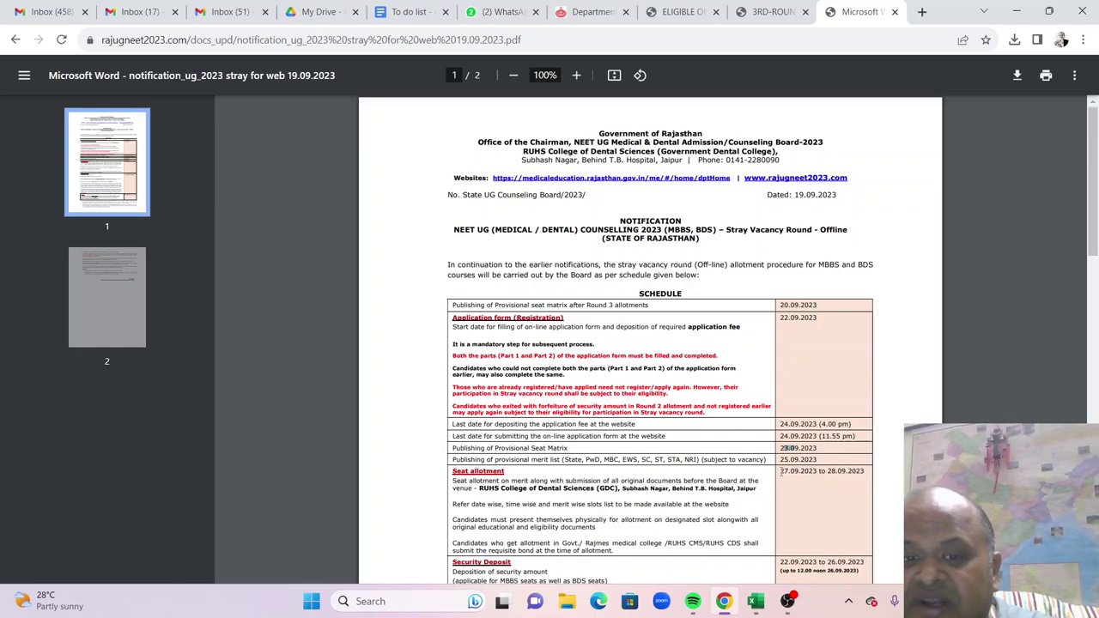
drag(781, 471, 814, 483)
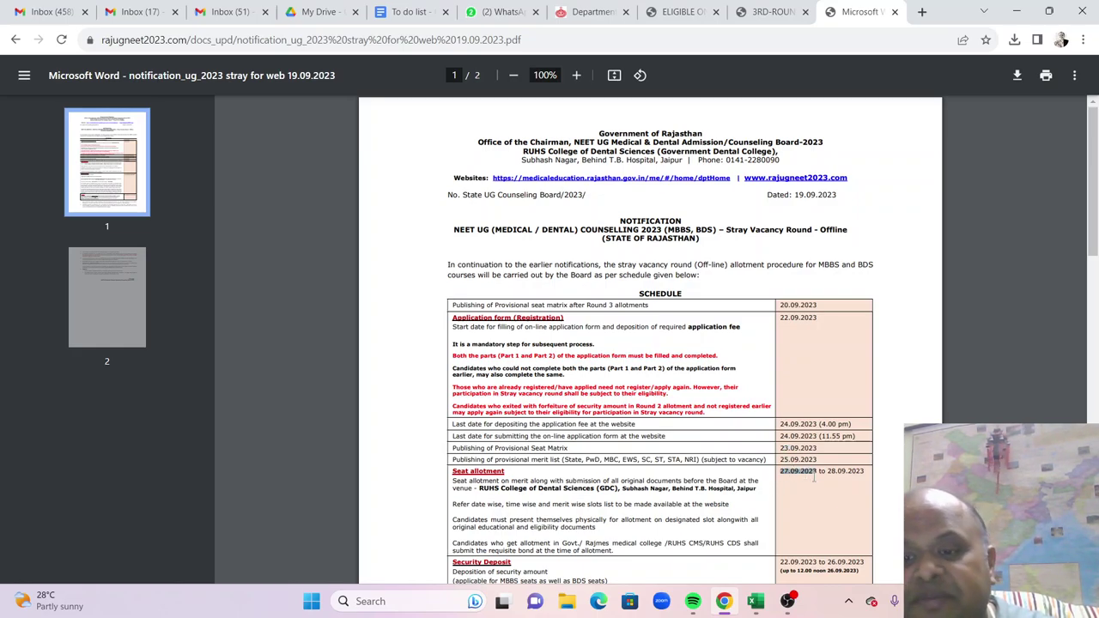
click(807, 527)
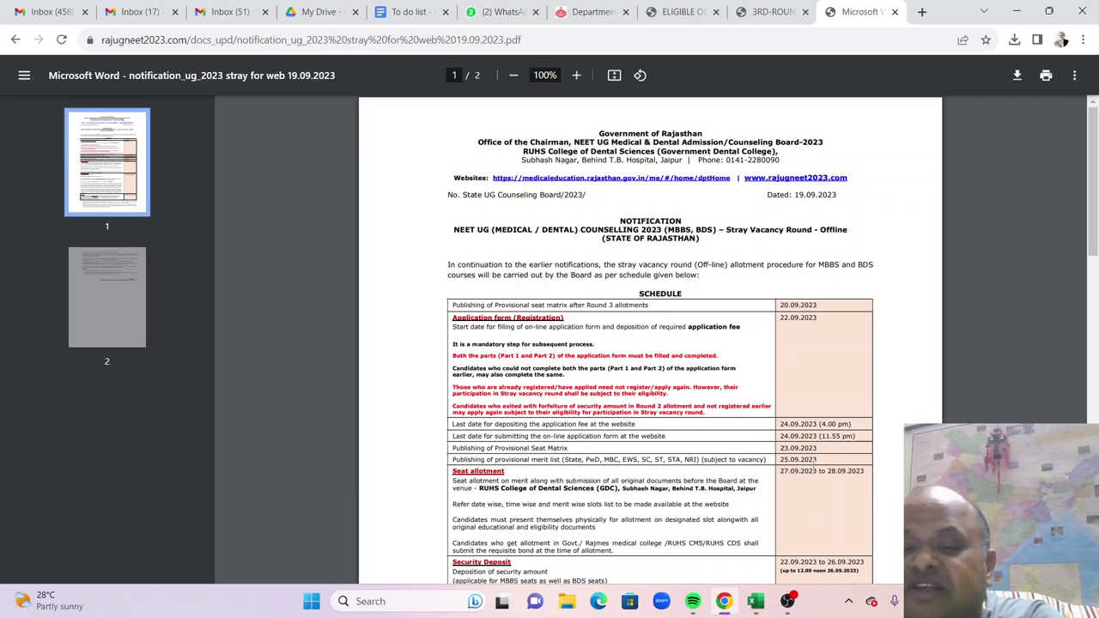